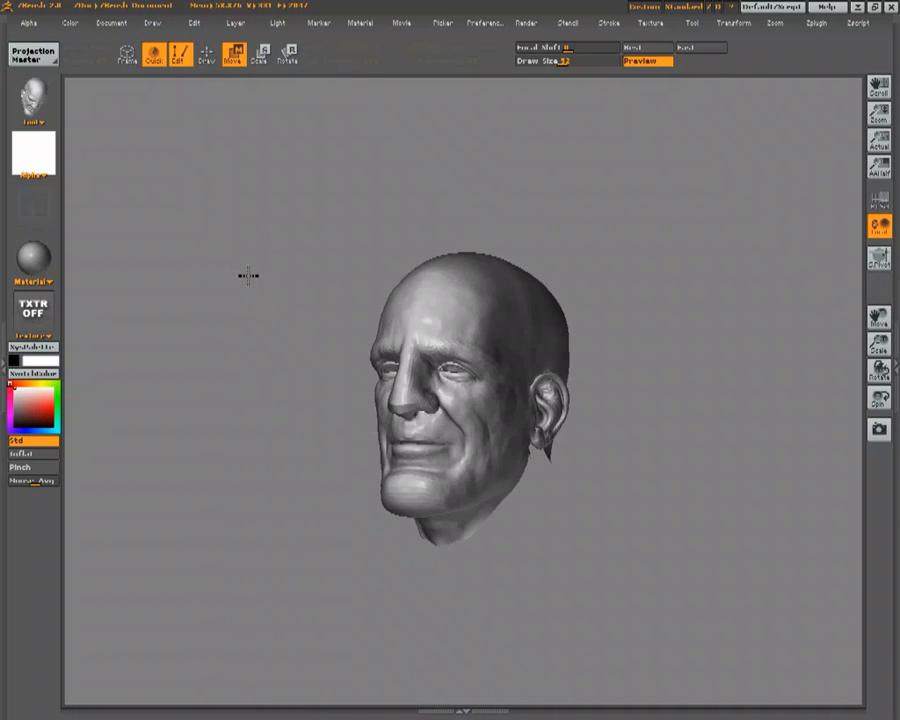
Step: Compare how the head rotates with Local transform switched off and on, leaving it on
drag(312, 259, 294, 249)
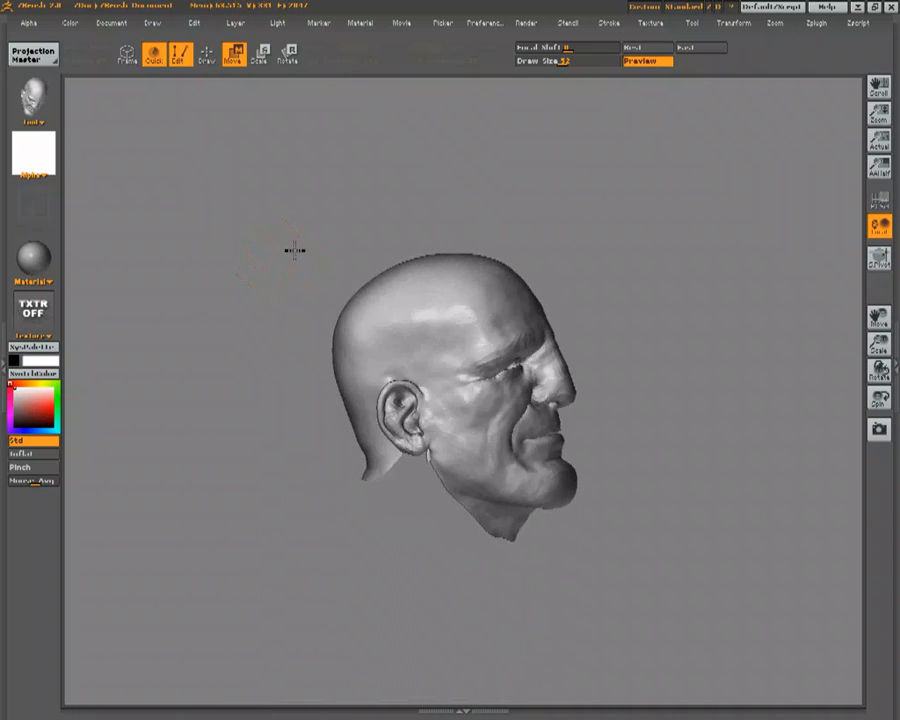
drag(219, 259, 205, 294)
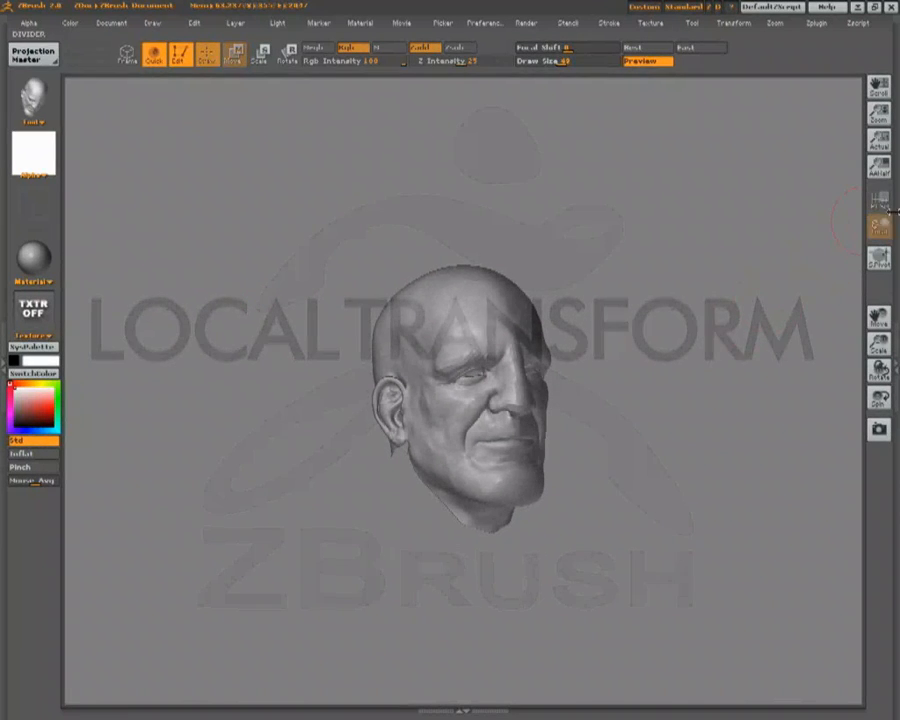
drag(674, 378, 648, 376)
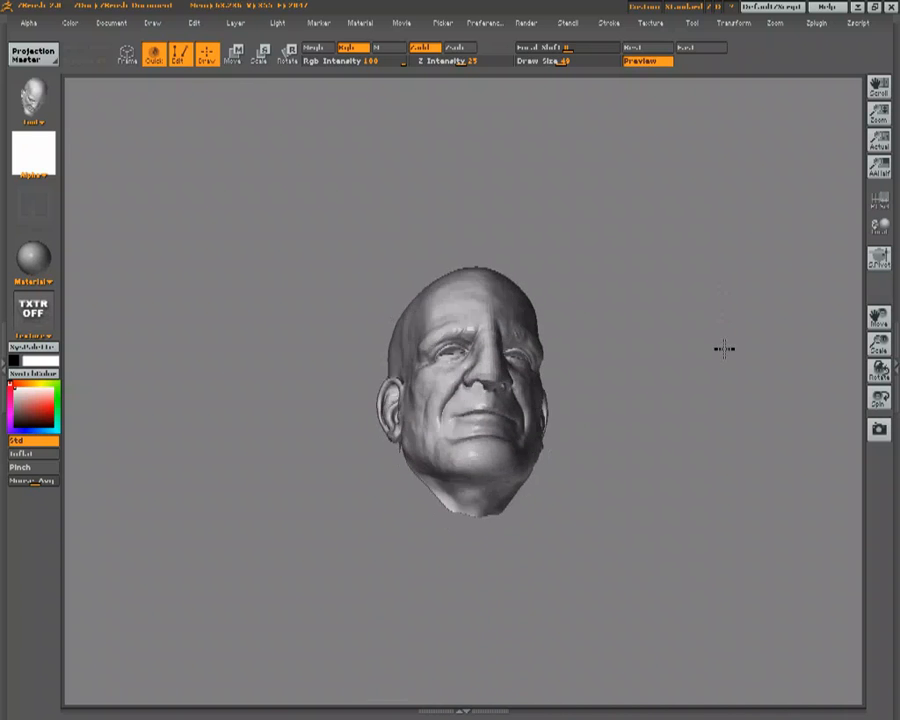
drag(762, 339, 625, 350)
drag(556, 351, 693, 348)
click(880, 226)
mouse_move(637, 388)
mouse_down()
mouse_move(596, 378)
mouse_move(590, 362)
mouse_up()
Step: Switch to Move mode and set the draw size to 43
key(w)
key(space)
mouse_move(546, 437)
mouse_down()
mouse_move(529, 437)
mouse_move(542, 436)
mouse_up()
drag(257, 250, 275, 345)
drag(257, 181, 288, 191)
alt+drag(160, 227, 168, 160)
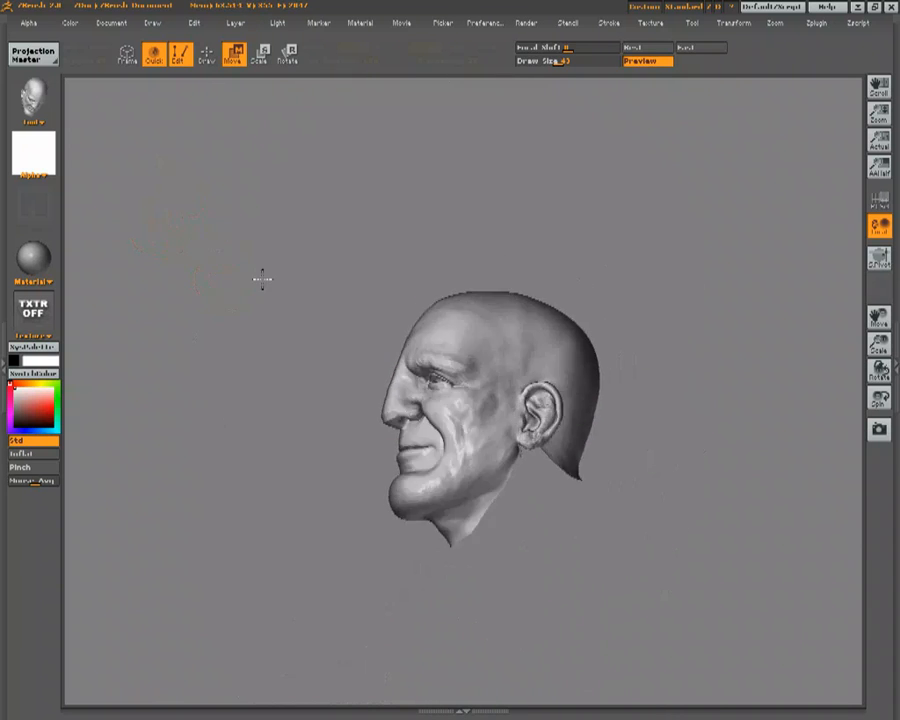
drag(253, 303, 291, 405)
Step: Isolate the eye and brow region of the head by hiding the rest of the mesh
ctrl+shift+drag(368, 342, 510, 432)
drag(279, 355, 352, 342)
ctrl+shift+drag(412, 285, 538, 448)
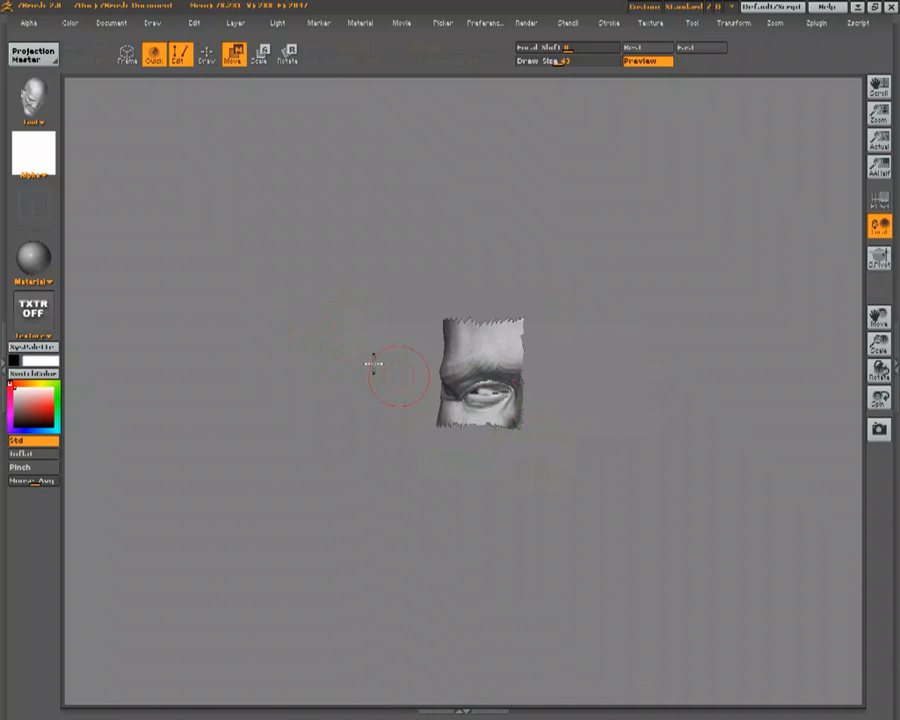
alt+drag(305, 308, 430, 325)
drag(291, 295, 240, 255)
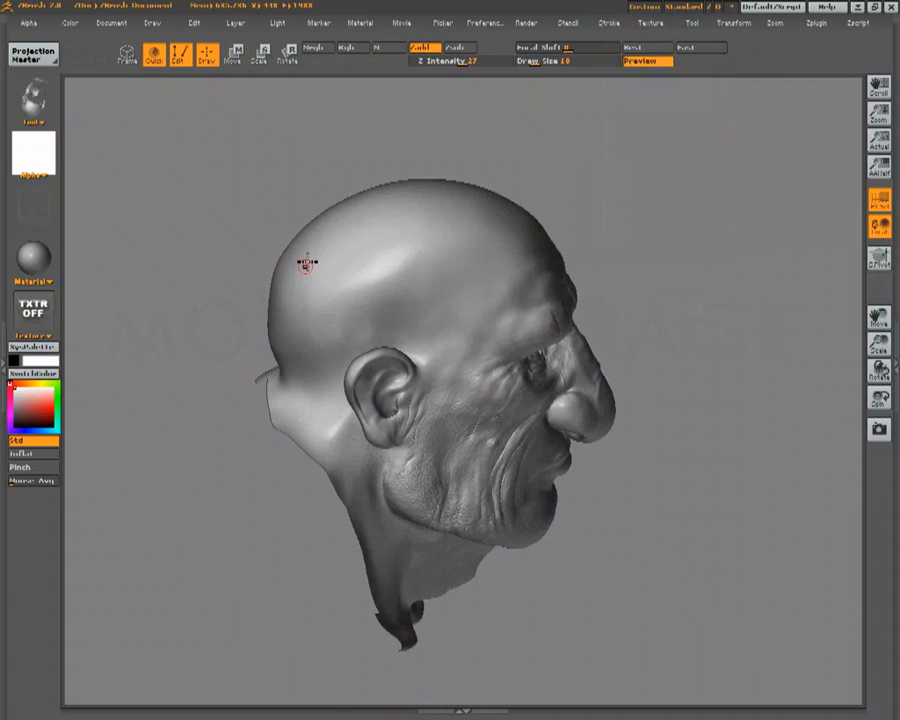
Step: Compare stroke smoothing by drawing strokes on the side of the skull before and after raising Mouse Avg
mouse_move(353, 261)
mouse_down()
mouse_move(298, 298)
mouse_move(394, 307)
mouse_move(306, 368)
mouse_up()
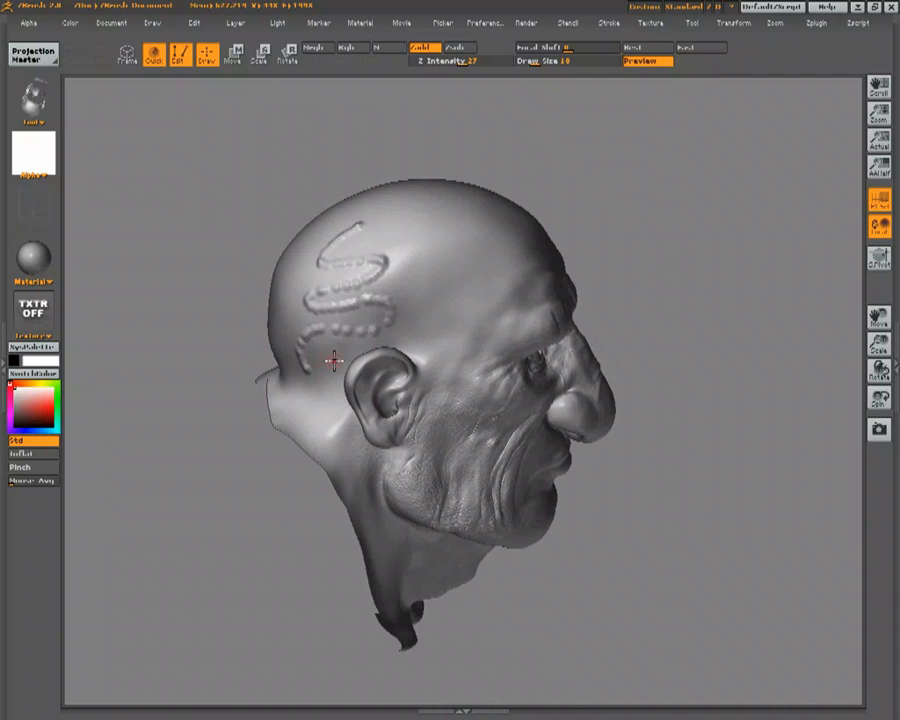
click(609, 22)
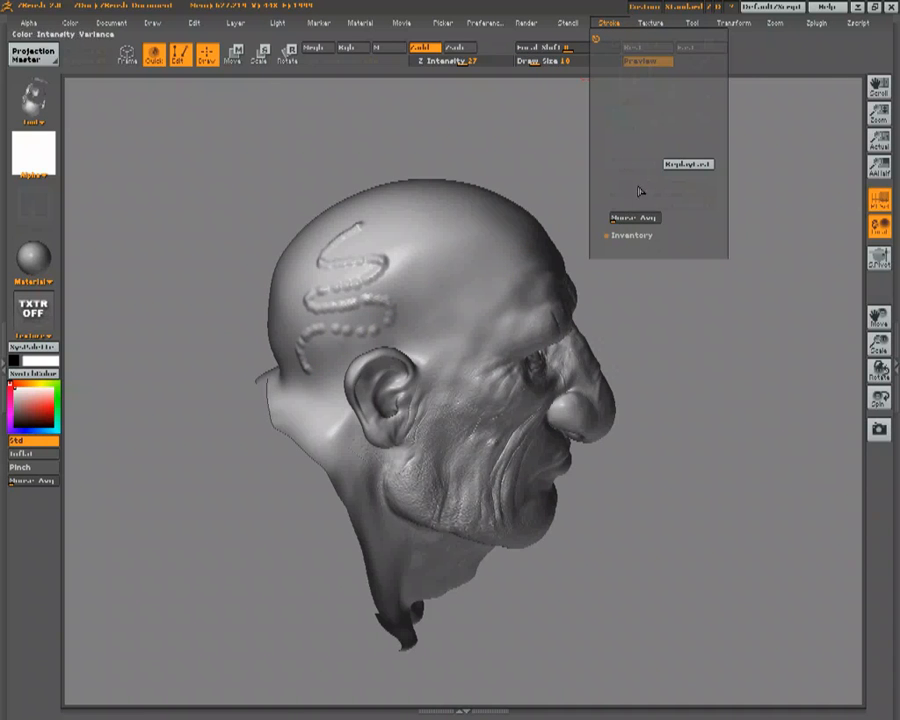
drag(623, 216, 655, 216)
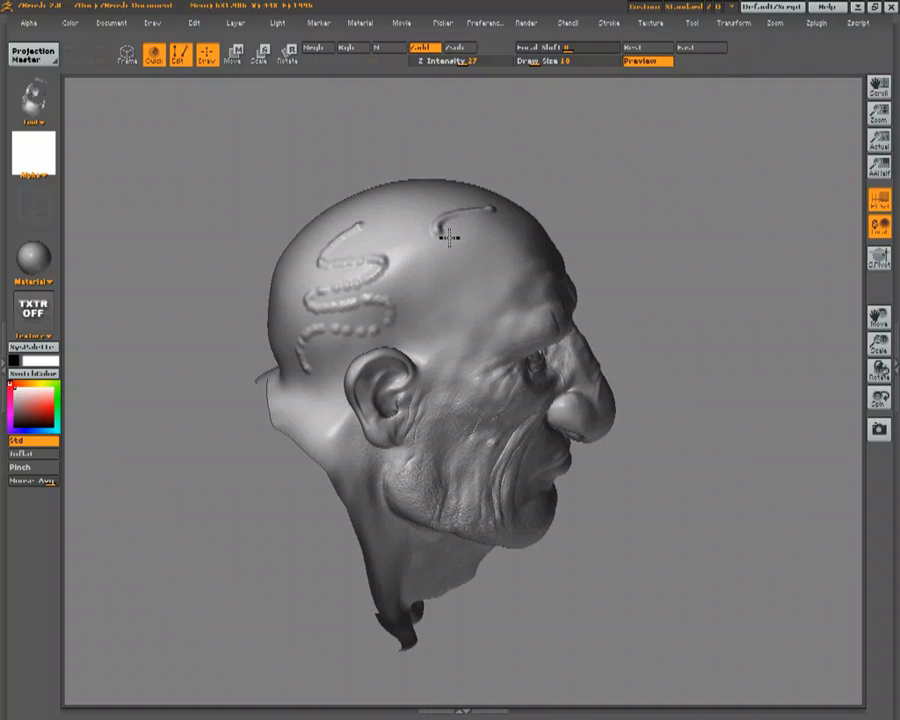
drag(473, 258, 426, 285)
drag(483, 282, 495, 314)
Step: Apply BasicMaterial to the wrinkled head and inspect its shading from several angles
mouse_move(256, 153)
mouse_down()
mouse_move(215, 181)
mouse_move(267, 181)
mouse_move(300, 149)
mouse_move(241, 161)
mouse_move(221, 153)
mouse_move(250, 143)
mouse_up()
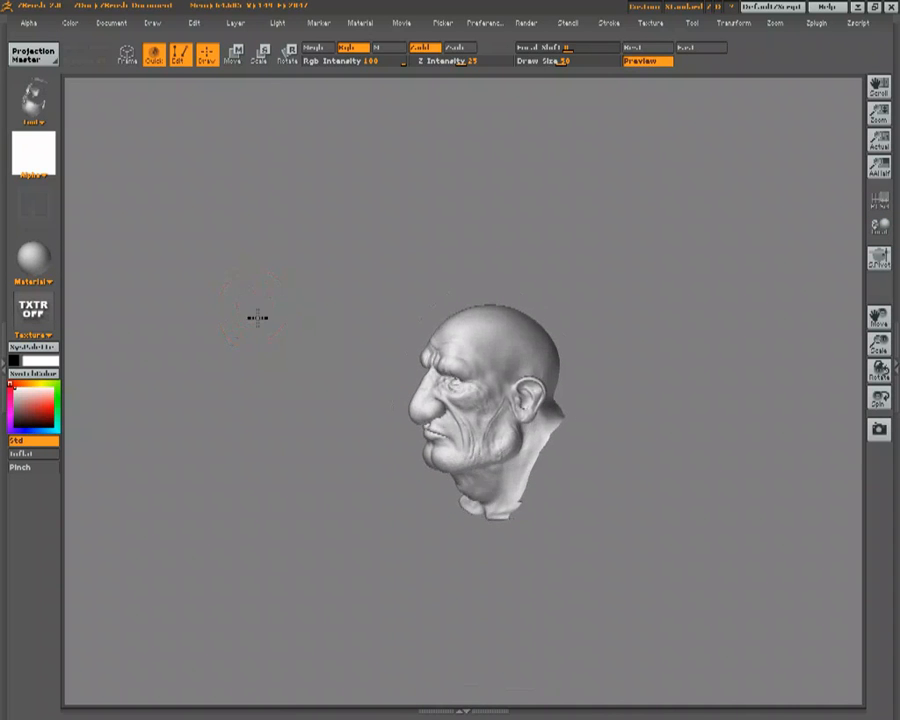
drag(265, 298, 236, 288)
drag(314, 323, 300, 263)
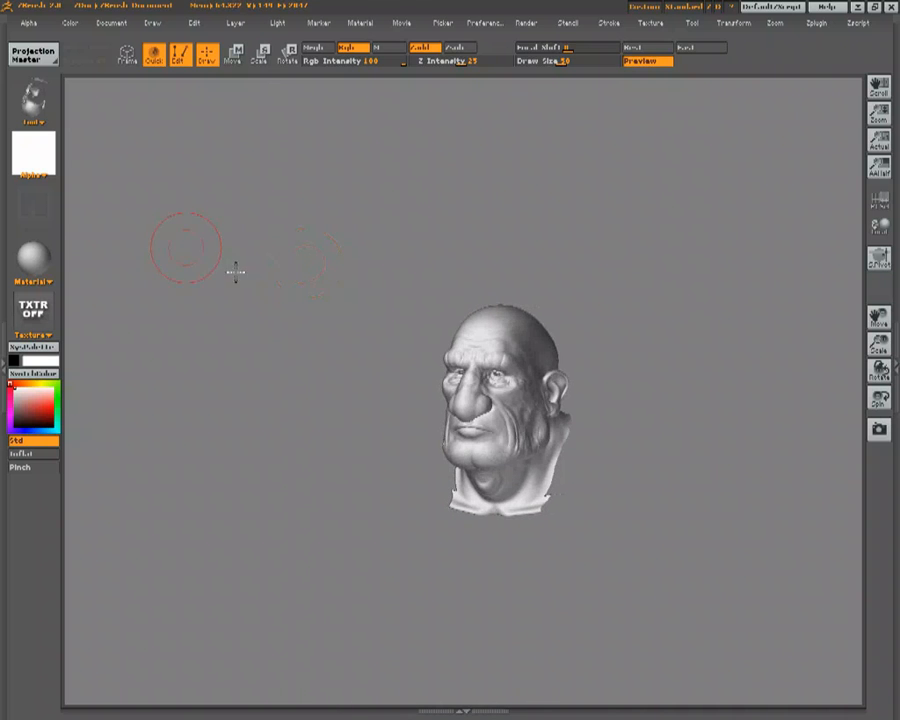
click(43, 258)
click(120, 271)
alt+drag(234, 268, 276, 314)
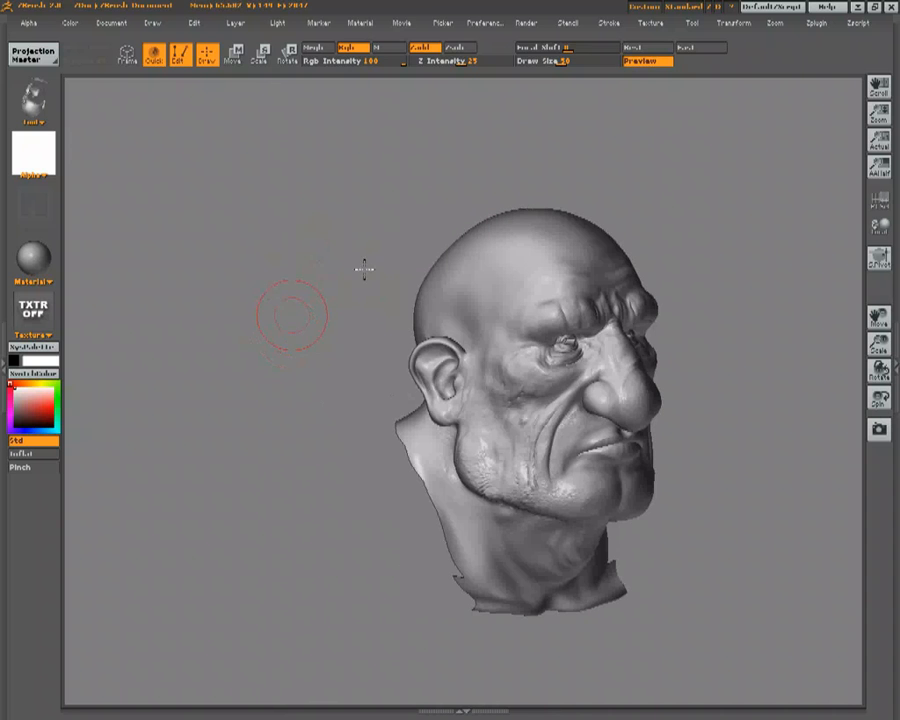
drag(185, 239, 335, 254)
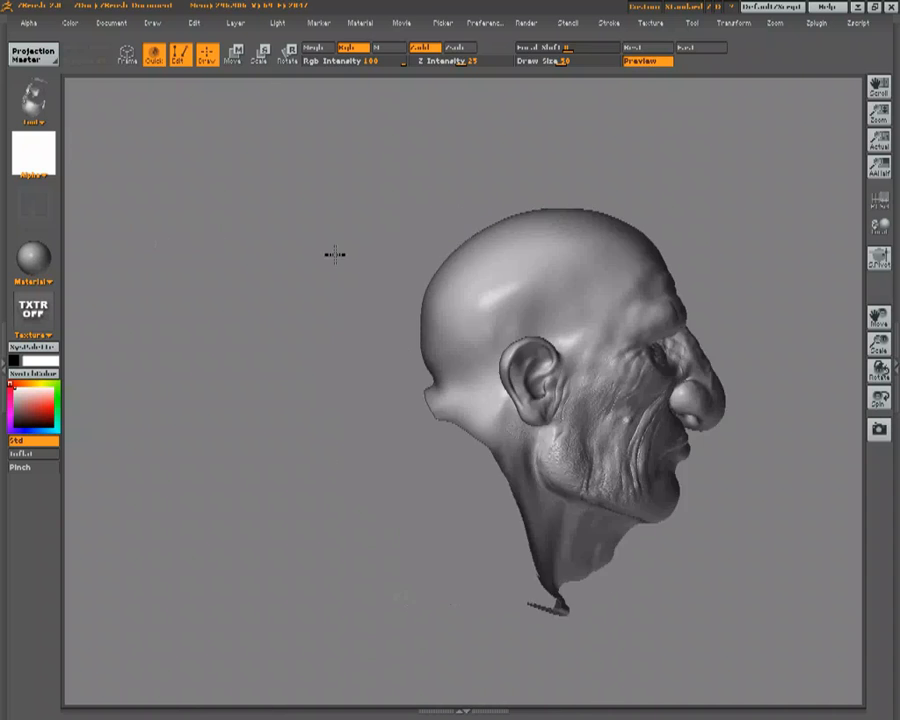
mouse_move(233, 249)
mouse_down()
mouse_move(191, 255)
mouse_move(248, 290)
mouse_move(293, 336)
mouse_move(209, 333)
mouse_move(221, 335)
mouse_move(222, 349)
mouse_move(169, 287)
mouse_up()
Step: Apply the Flat Color material to the head and check its silhouette from different angles
click(36, 257)
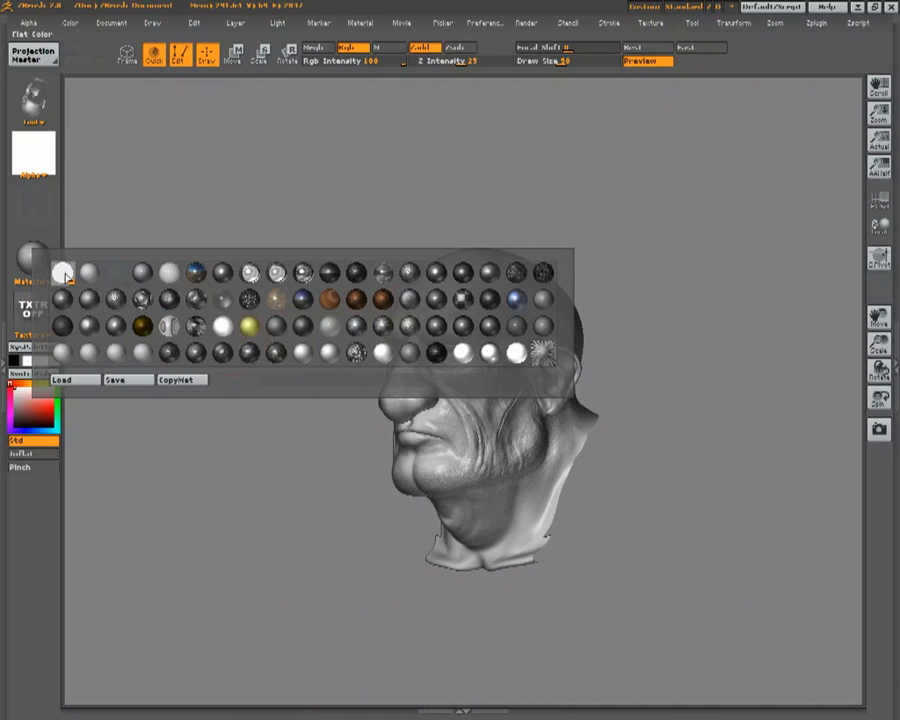
click(64, 274)
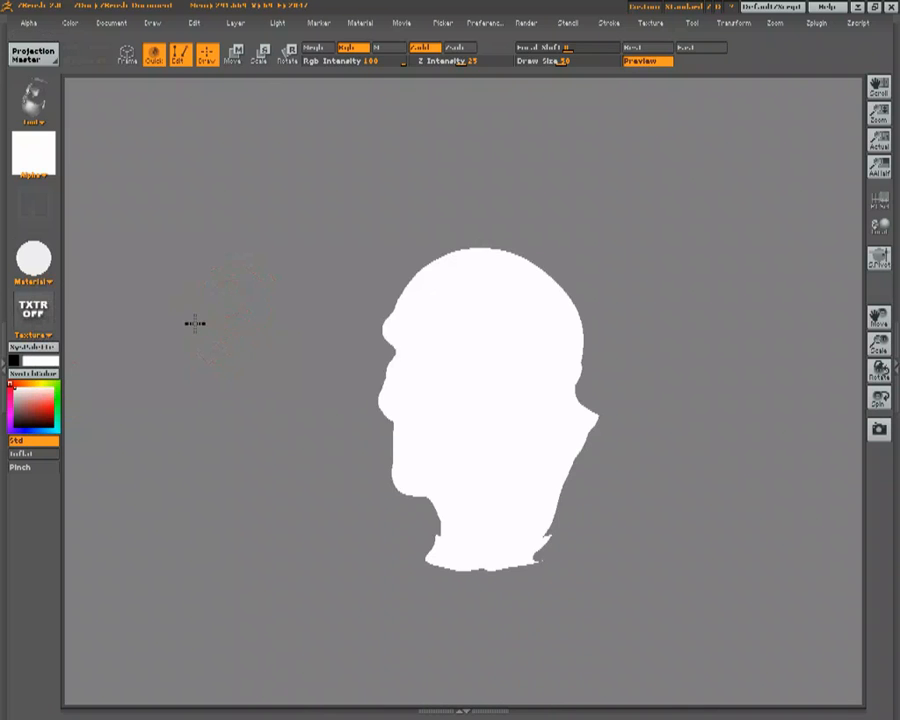
drag(195, 323, 85, 368)
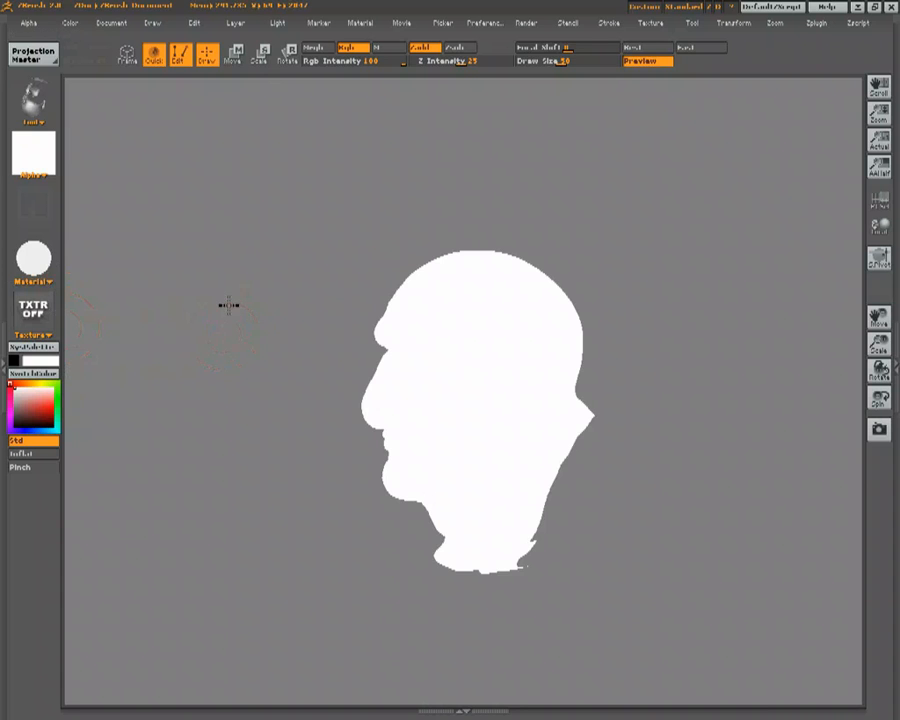
drag(228, 305, 215, 338)
drag(92, 400, 78, 402)
Step: Change the head's color to a near-black tone and review the dark silhouette
drag(27, 401, 10, 419)
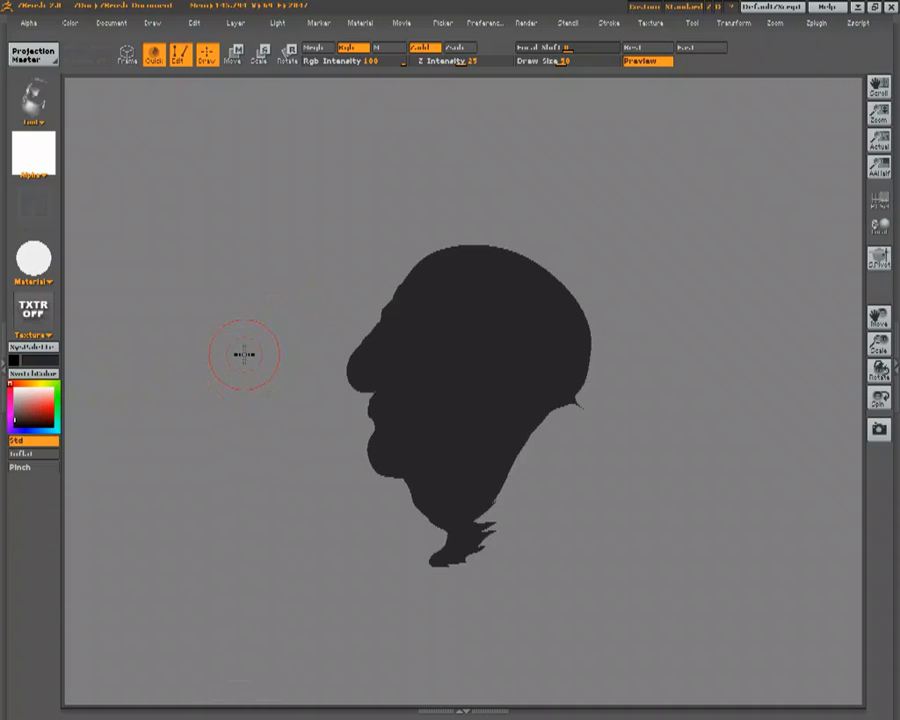
drag(230, 348, 259, 320)
drag(16, 416, 9, 412)
drag(261, 346, 246, 378)
Step: Turn on the polygon frame display and examine the head's low-resolution wireframe up close and from several angles
key(shift+f)
drag(221, 422, 279, 434)
key(space)
alt+drag(300, 322, 295, 347)
mouse_move(295, 347)
mouse_down()
mouse_move(293, 360)
mouse_move(273, 309)
mouse_move(277, 338)
mouse_move(268, 352)
mouse_move(225, 335)
mouse_up()
key(space)
click(472, 458)
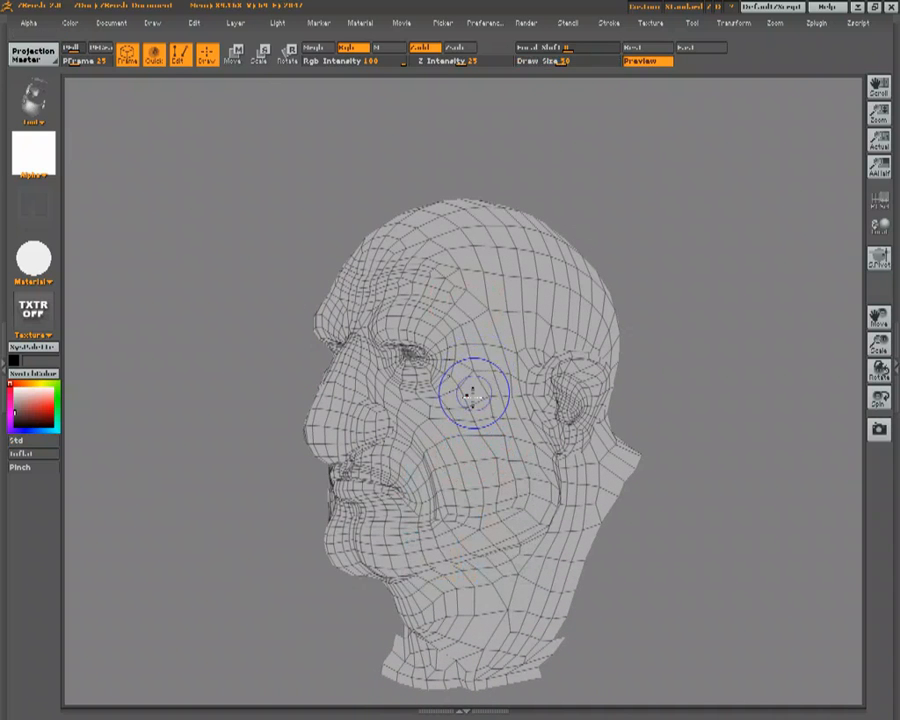
drag(277, 311, 518, 392)
alt+drag(277, 286, 227, 313)
drag(197, 253, 228, 260)
alt+drag(228, 260, 235, 229)
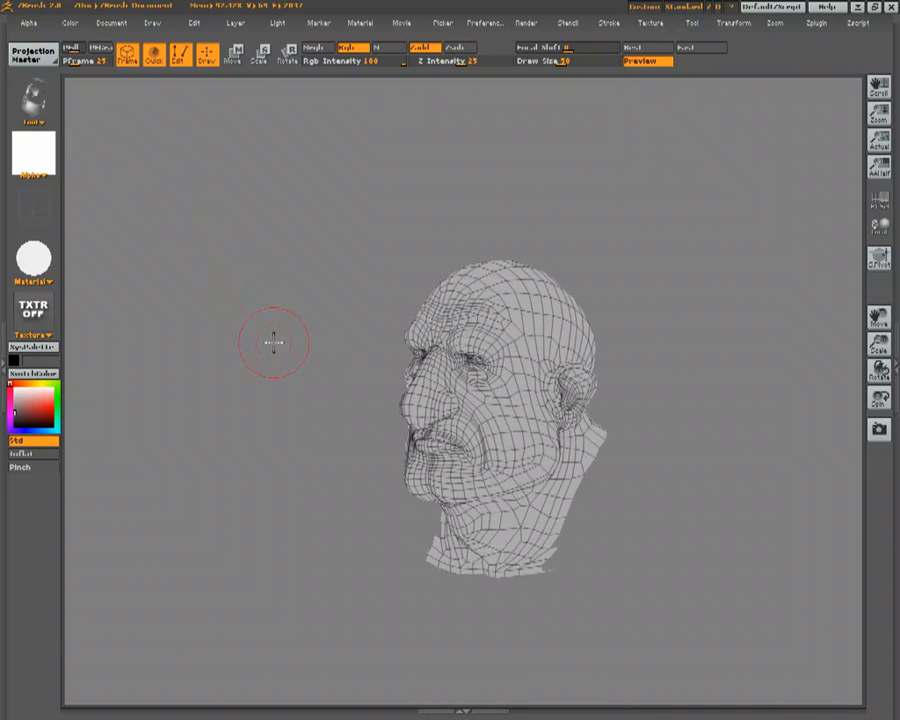
Step: Apply BasicMaterial to the wireframed head and set its color to white
click(33, 258)
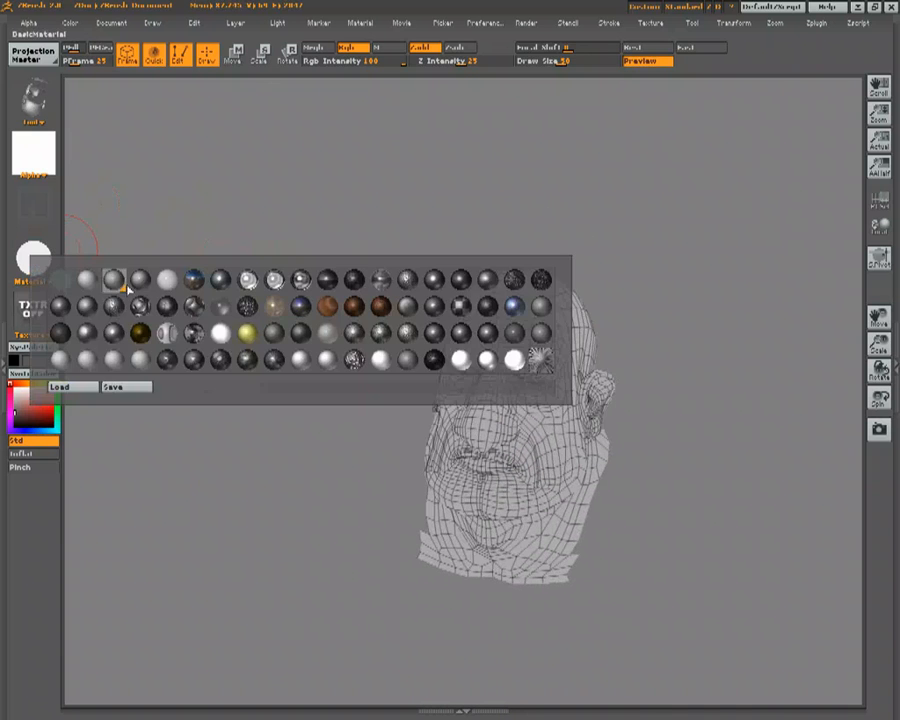
click(118, 280)
drag(260, 300, 233, 317)
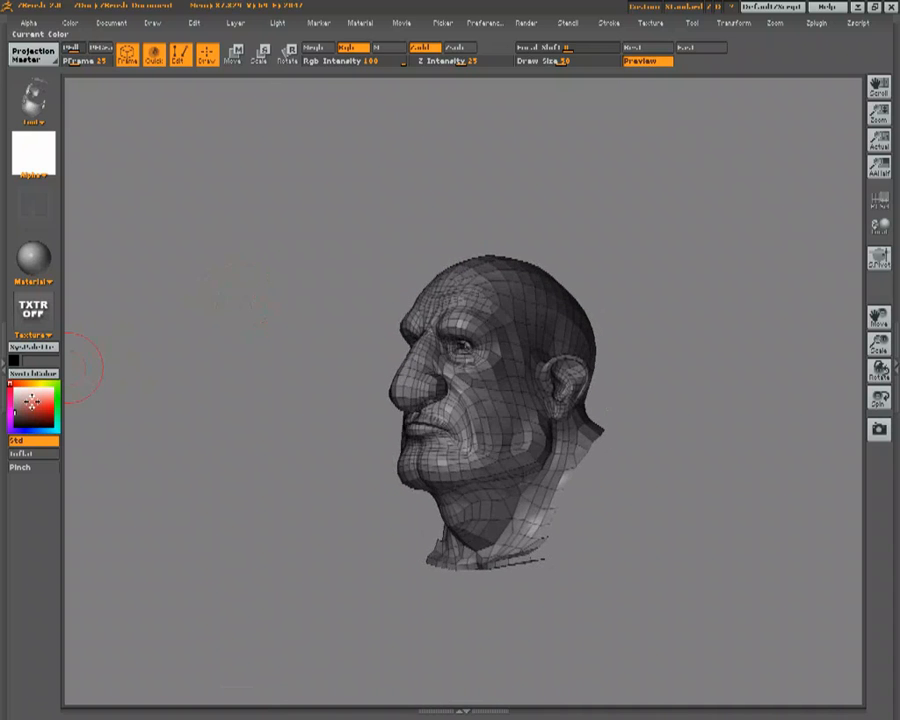
drag(27, 399, 6, 362)
drag(301, 309, 277, 345)
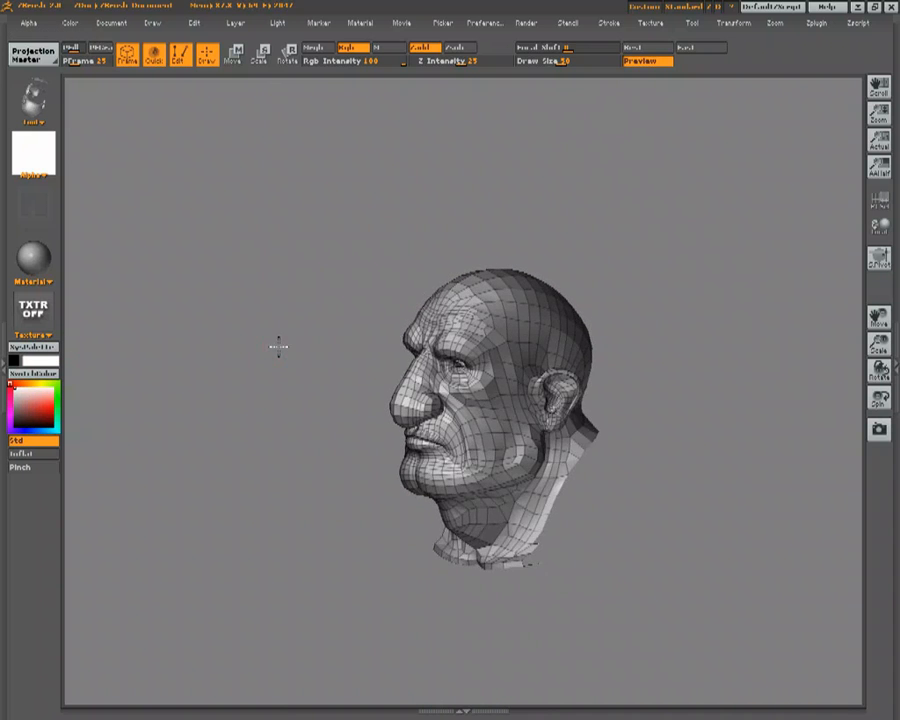
alt+click(277, 345)
alt+drag(205, 321, 72, 252)
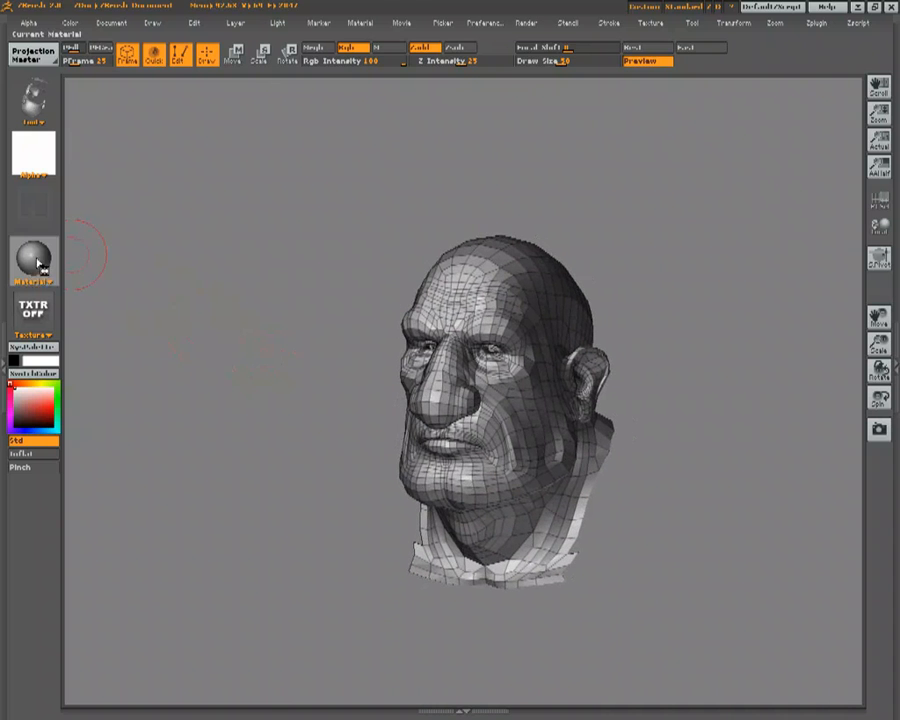
Step: Raise the head's subdivision level and turn off the polygon frame display
drag(143, 296, 282, 366)
key(d)
key(shift+f)
Step: Apply the light grey material next to Flat Color to the head
click(34, 257)
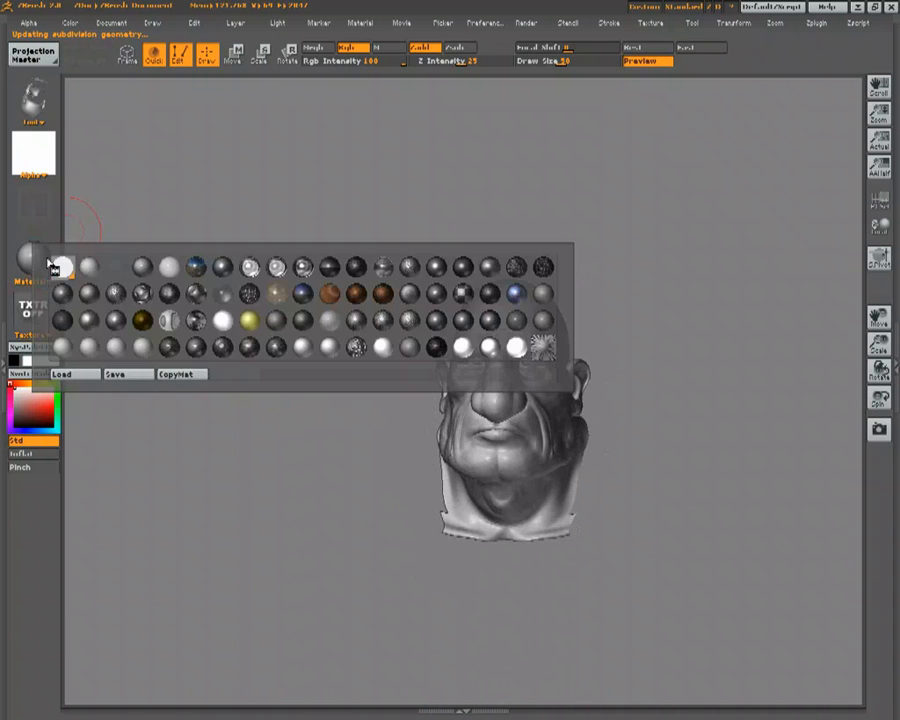
click(90, 268)
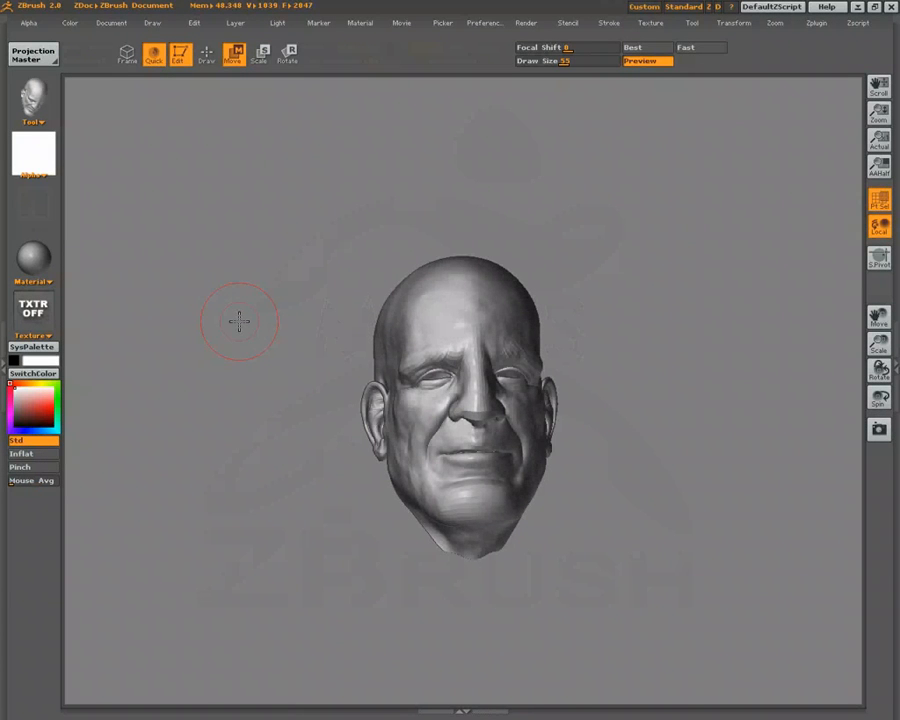
Step: Set the draw size to 63 and paint masks over the side of the skull, forehead, brow and jaw
click(692, 22)
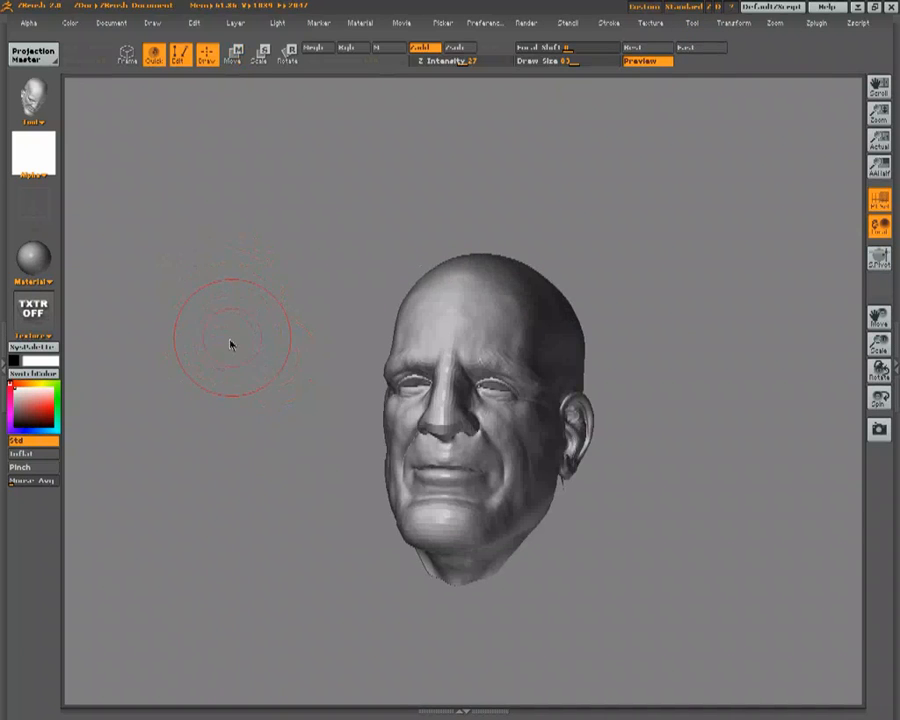
mouse_move(233, 370)
mouse_down()
mouse_move(283, 378)
mouse_move(295, 346)
mouse_move(263, 270)
mouse_move(243, 266)
mouse_move(274, 265)
mouse_up()
key(space)
mouse_move(400, 407)
mouse_down()
mouse_move(379, 407)
mouse_move(392, 407)
mouse_up()
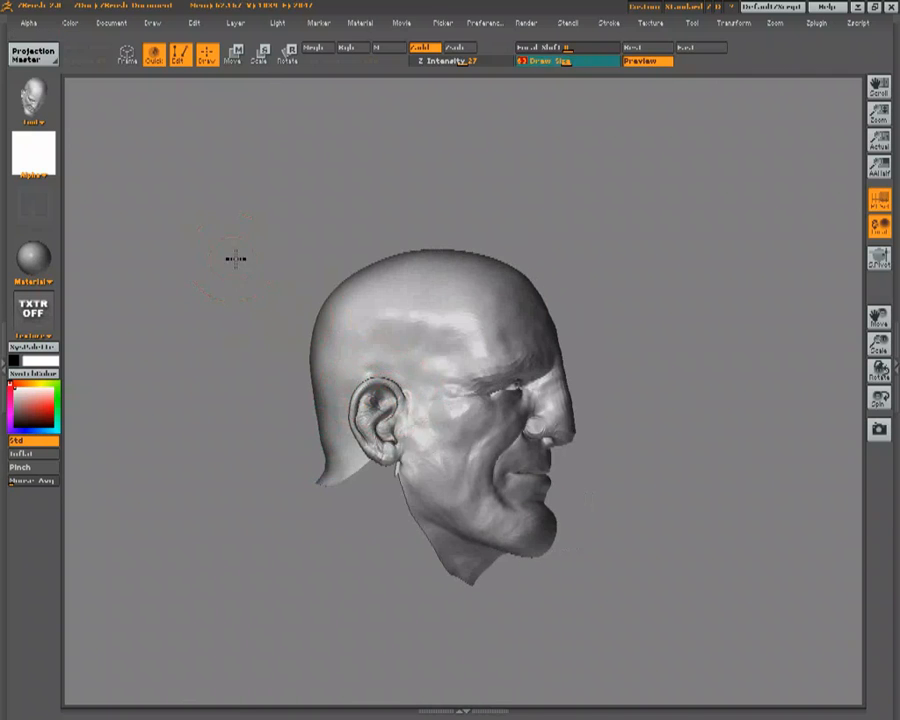
drag(232, 258, 222, 250)
drag(275, 260, 284, 266)
drag(403, 351, 376, 304)
mouse_move(410, 351)
mouse_down()
mouse_move(364, 418)
mouse_move(442, 502)
mouse_move(512, 540)
mouse_up()
drag(232, 298, 130, 255)
mouse_move(451, 390)
mouse_down()
mouse_move(510, 371)
mouse_move(456, 376)
mouse_up()
mouse_move(500, 260)
mouse_down()
mouse_move(496, 301)
mouse_move(448, 300)
mouse_up()
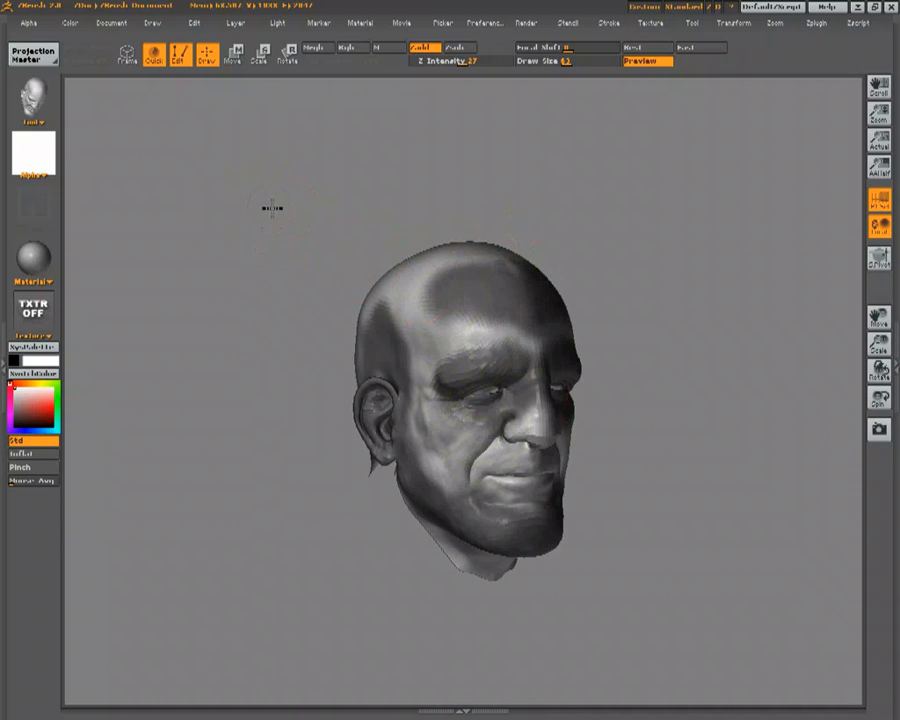
Step: Clear the painted mask from the whole head
drag(272, 208, 275, 264)
drag(448, 215, 383, 219)
drag(198, 190, 255, 353)
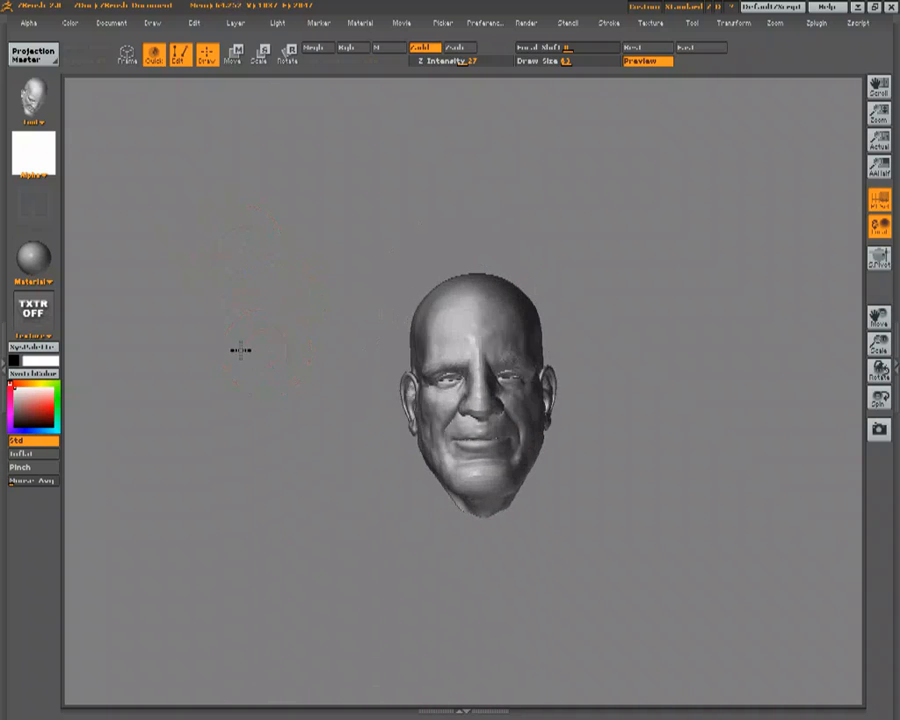
drag(267, 281, 293, 287)
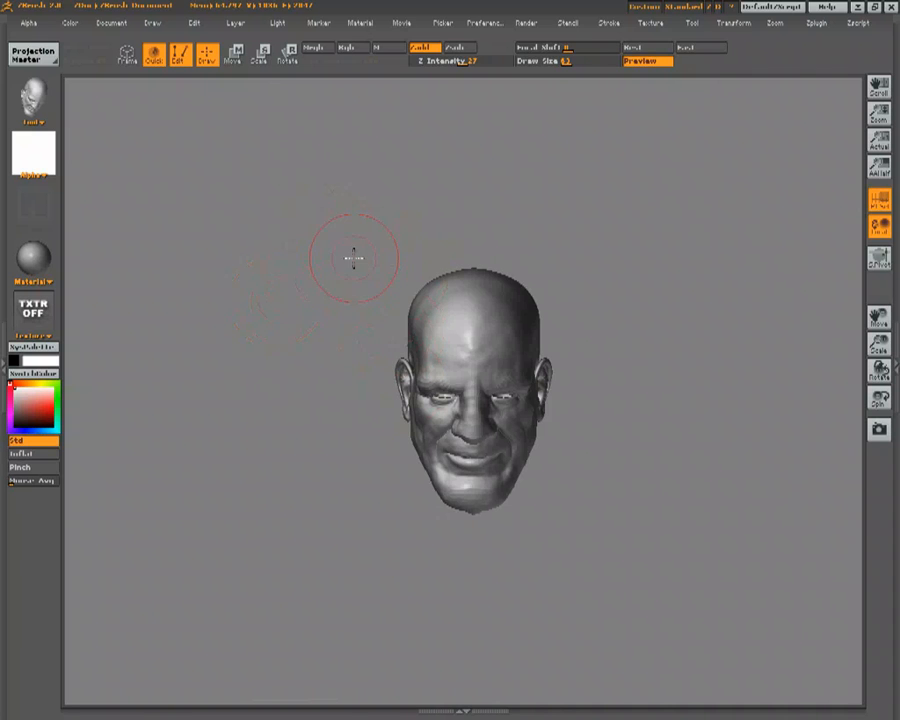
Step: Mask one half of the face and several bands on the other side with rectangular selections, and clear the mask
ctrl+drag(328, 193, 473, 554)
ctrl+drag(573, 243, 498, 321)
ctrl+drag(584, 358, 498, 412)
ctrl+drag(586, 446, 498, 487)
mouse_move(231, 277)
mouse_down()
mouse_move(227, 265)
mouse_move(271, 359)
mouse_up()
mouse_move(289, 280)
ctrl+mouse_down()
mouse_move(254, 321)
mouse_move(269, 347)
mouse_move(281, 337)
mouse_move(249, 325)
mouse_move(301, 317)
ctrl+mouse_up()
Step: Set the draw size to 49 and paint a mask over the eye, brow and forehead
key(space)
drag(381, 388, 370, 378)
mouse_move(287, 275)
mouse_down()
mouse_move(265, 282)
mouse_move(265, 272)
mouse_move(272, 285)
mouse_up()
mouse_move(440, 396)
mouse_down()
mouse_move(499, 374)
mouse_move(478, 358)
mouse_move(426, 421)
mouse_up()
mouse_move(357, 322)
mouse_down()
mouse_move(285, 275)
mouse_move(291, 305)
mouse_move(303, 297)
mouse_move(367, 320)
mouse_up()
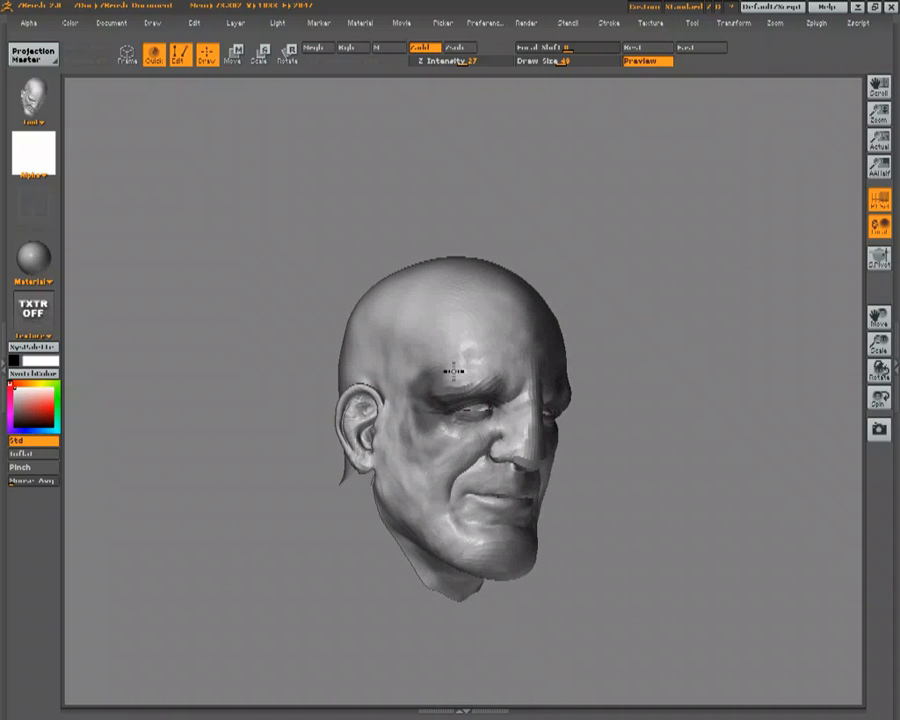
key(bracketright)
Step: Switch to Move mode and remove the mask from the forehead and brow with rectangular unmasking selections
key(w)
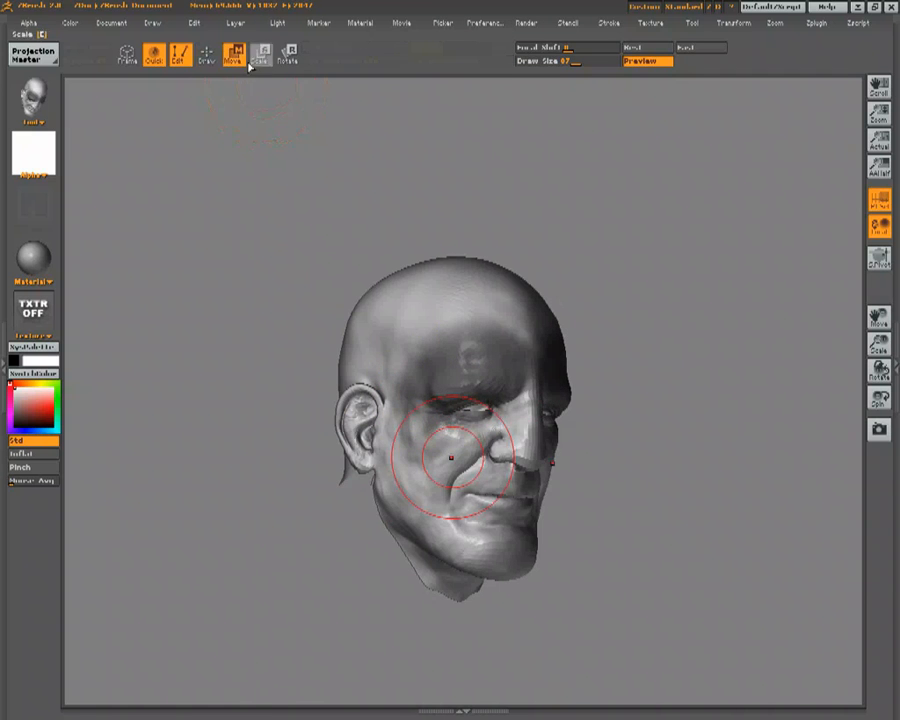
mouse_move(263, 158)
mouse_down()
mouse_move(298, 218)
mouse_move(300, 242)
mouse_up()
ctrl+alt+drag(390, 300, 441, 360)
ctrl+alt+drag(434, 279, 486, 350)
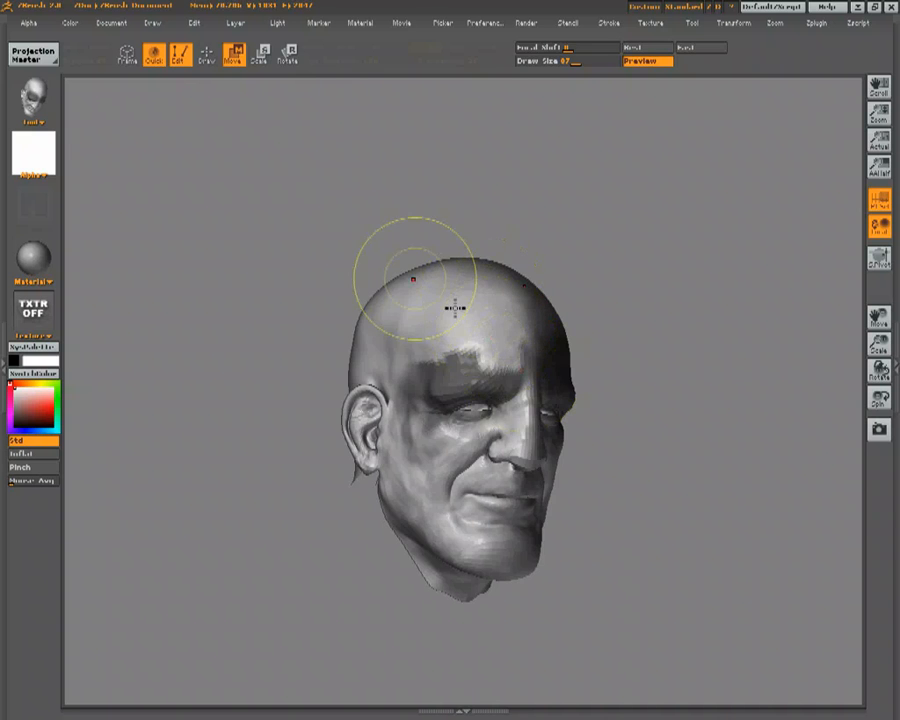
drag(297, 227, 404, 297)
ctrl+alt+drag(507, 313, 550, 383)
ctrl+alt+drag(558, 305, 589, 386)
ctrl+alt+drag(589, 317, 621, 432)
mouse_move(277, 304)
mouse_down()
mouse_move(290, 313)
mouse_move(315, 305)
mouse_move(319, 285)
mouse_up()
drag(278, 362, 360, 380)
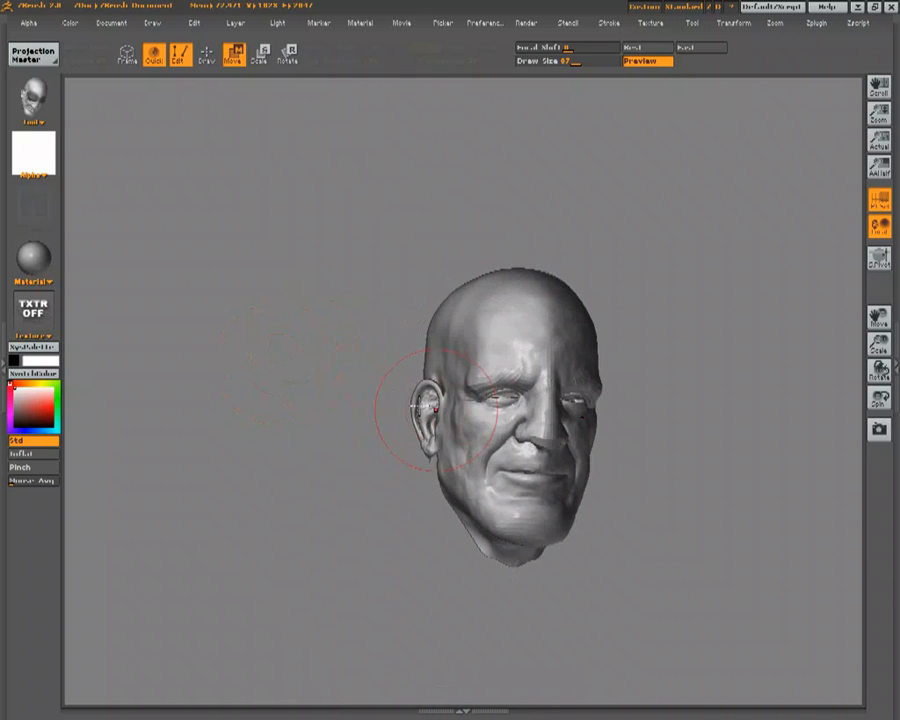
Step: Return to Draw mode, set the draw size to 91 and paint a mask across the forehead and brow
key(q)
key(space)
mouse_move(458, 404)
mouse_down()
mouse_move(516, 367)
mouse_move(467, 366)
mouse_up()
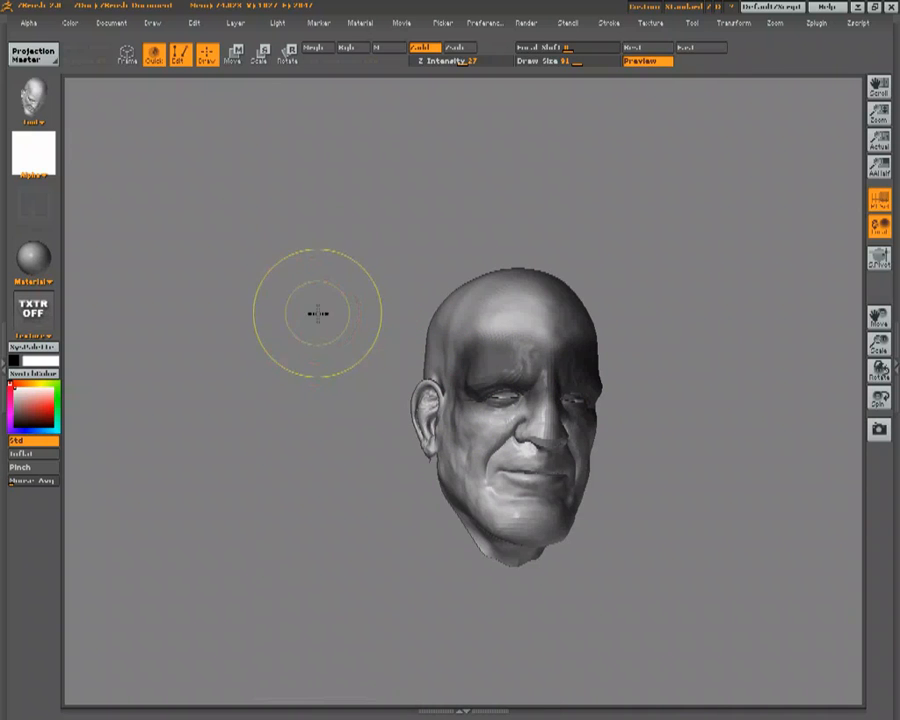
Step: Set the draw size to 65 and run a sculpting stroke over the masked eye area
ctrl+drag(309, 325, 240, 350)
mouse_move(302, 329)
mouse_down()
mouse_move(263, 325)
mouse_move(315, 320)
mouse_move(285, 314)
mouse_move(299, 340)
mouse_move(285, 335)
mouse_move(312, 343)
mouse_up()
key(space)
click(318, 366)
alt+drag(312, 343, 260, 340)
key(space)
click(452, 463)
mouse_move(441, 364)
mouse_down()
mouse_move(470, 345)
mouse_move(510, 382)
mouse_move(478, 414)
mouse_up()
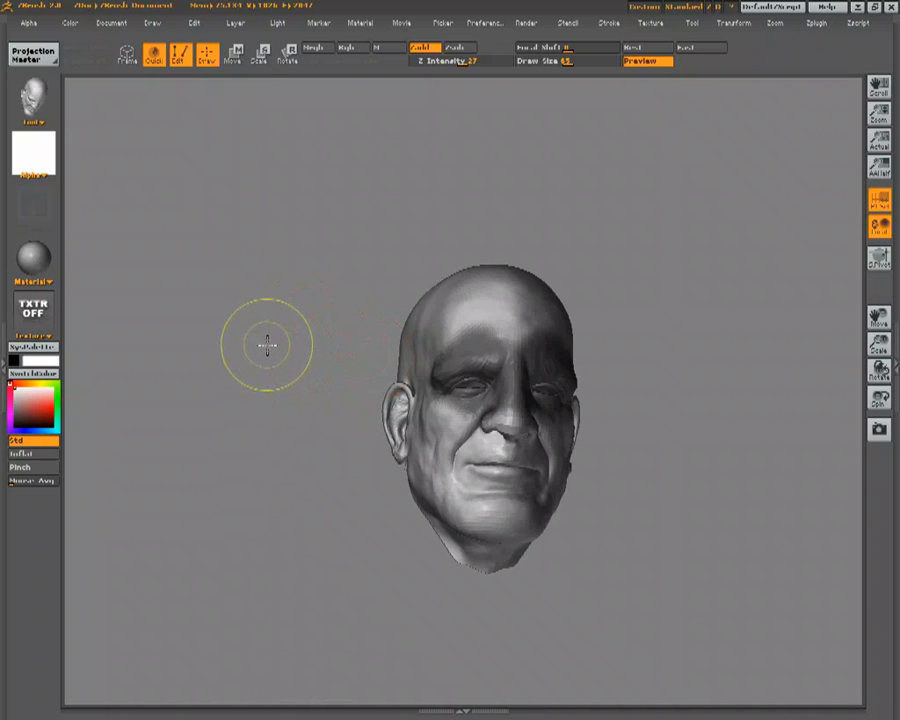
Step: Invert the mask on the head back and forth several times
ctrl+click(260, 340)
mouse_move(286, 261)
mouse_down()
mouse_move(219, 253)
mouse_move(286, 257)
mouse_up()
ctrl+click(281, 345)
ctrl+click(278, 345)
ctrl+click(276, 345)
ctrl+click(274, 345)
ctrl+click(271, 346)
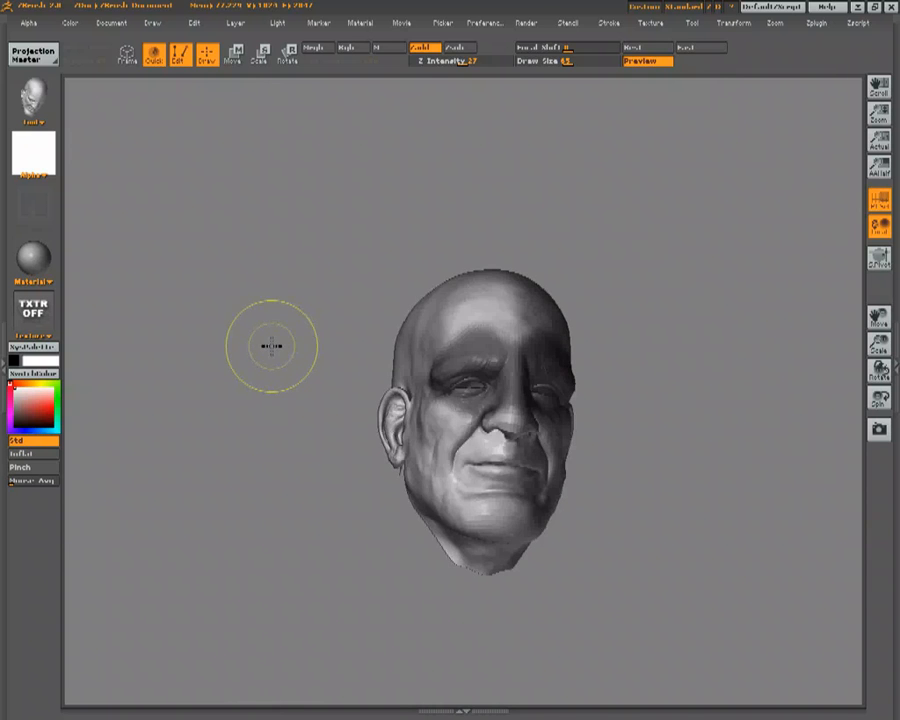
ctrl+click(270, 347)
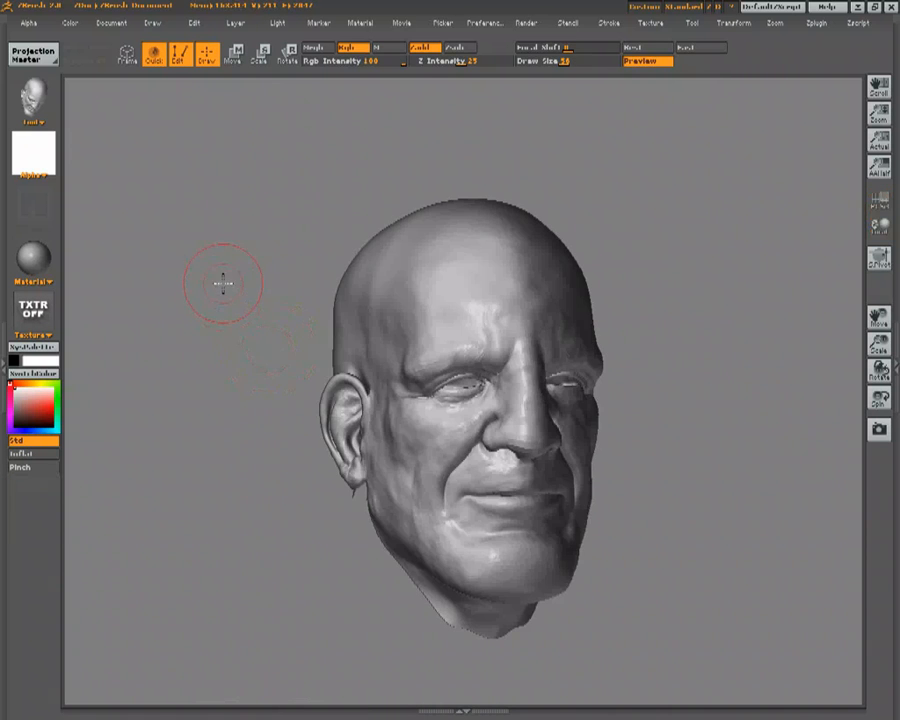
Step: Set the draw size to 30, mask the lower eyelids on both sides, and nudge the eyelid in Move mode
mouse_move(221, 281)
mouse_down()
mouse_move(227, 267)
mouse_move(239, 368)
mouse_up()
drag(239, 368, 280, 376)
key(bracketleft)
key(bracketleft)
key(bracketleft)
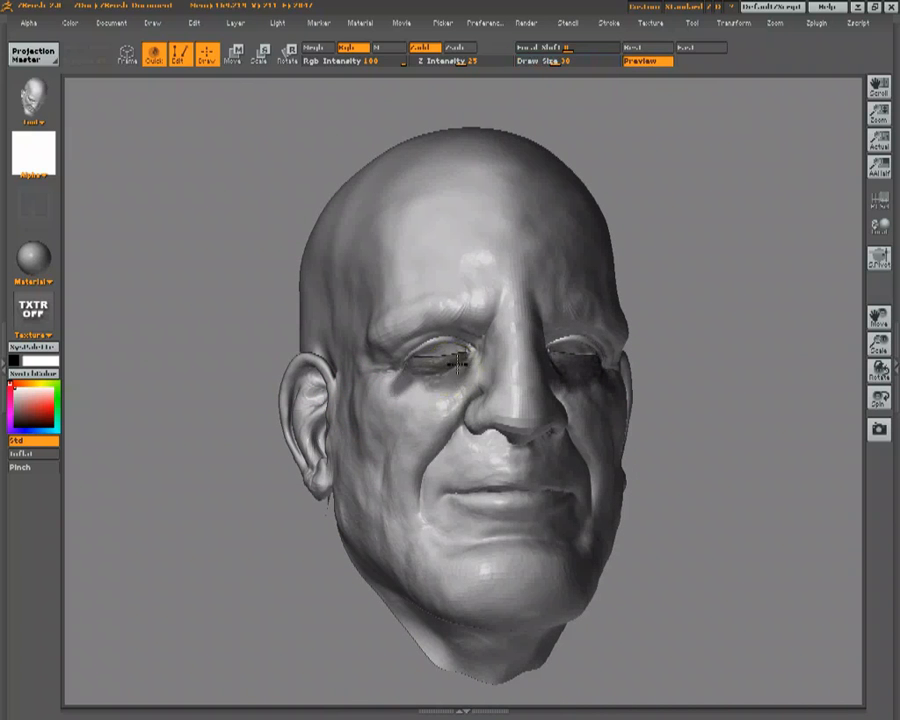
alt+drag(179, 206, 190, 343)
key(w)
key(s)
key(space)
drag(430, 363, 454, 364)
Step: Return to Draw mode, set the draw size to 40 and extend the mask below both eyes onto the upper cheeks
key(q)
key(space)
click(405, 411)
mouse_move(138, 188)
mouse_down()
mouse_move(131, 205)
mouse_move(133, 198)
mouse_up()
key(space)
drag(405, 496, 399, 496)
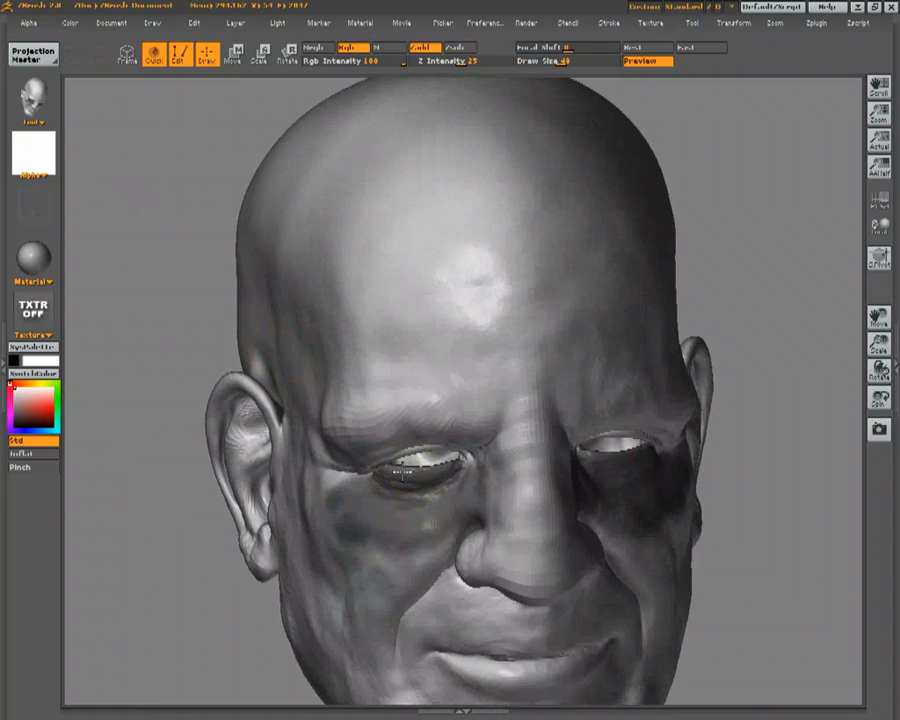
Step: Switch to Move mode, set the draw size to 122 and pull the upper eyelids upward
drag(168, 201, 166, 212)
key(w)
key(space)
mouse_move(457, 380)
mouse_down()
mouse_move(431, 380)
mouse_move(446, 380)
mouse_up()
mouse_move(419, 368)
mouse_down()
mouse_move(416, 383)
mouse_move(408, 362)
mouse_up()
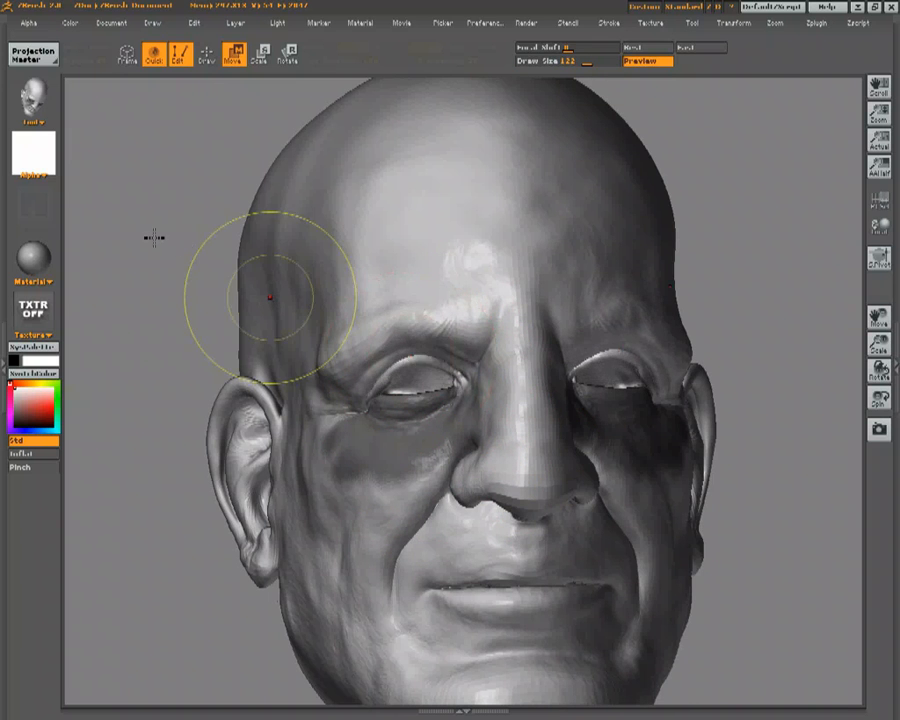
Step: Pull the centre of the brow down and push the upper eyelid area up in Move mode
drag(149, 239, 333, 271)
drag(472, 307, 470, 355)
mouse_move(142, 259)
alt+mouse_down()
mouse_move(179, 253)
mouse_move(221, 299)
mouse_move(217, 253)
alt+mouse_up()
drag(428, 376, 423, 358)
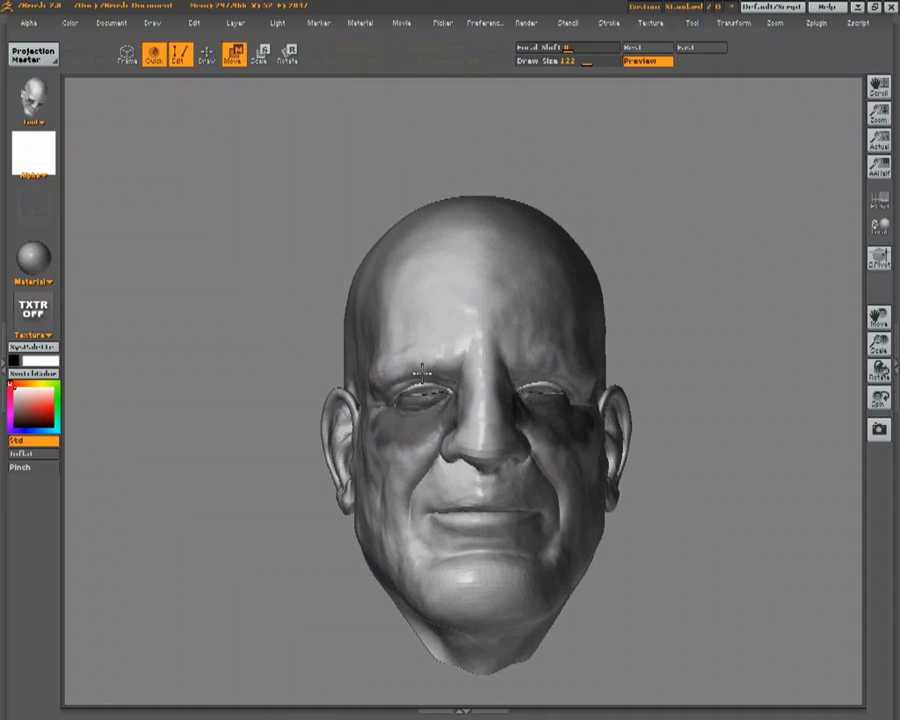
drag(227, 311, 300, 318)
alt+drag(231, 302, 249, 311)
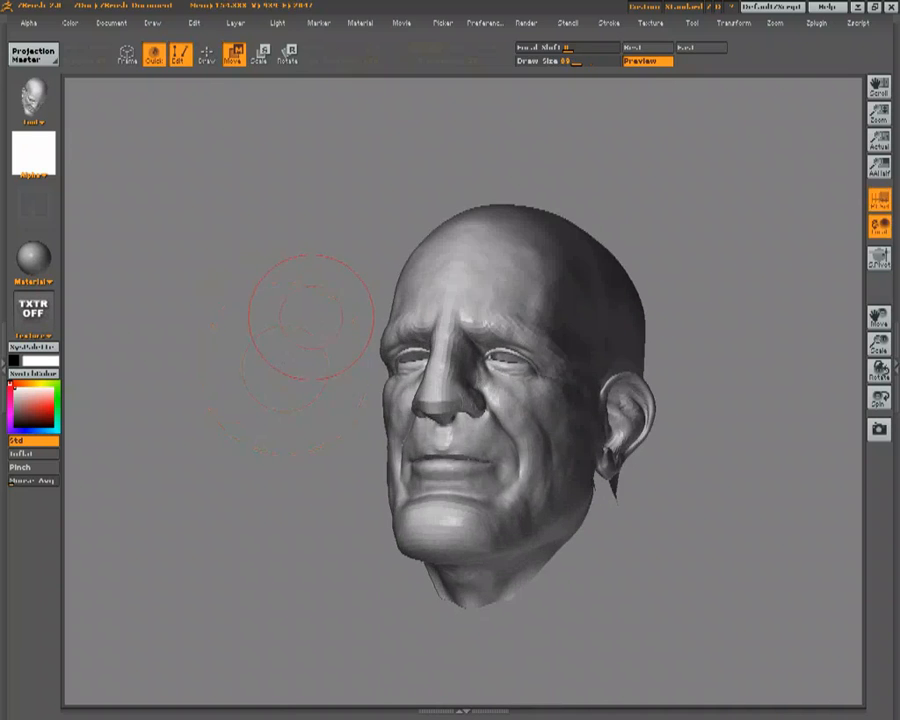
Step: Switch to Draw mode and paint a mask over the upper lip
mouse_move(306, 316)
mouse_down()
mouse_move(273, 331)
mouse_move(269, 348)
mouse_up()
key(q)
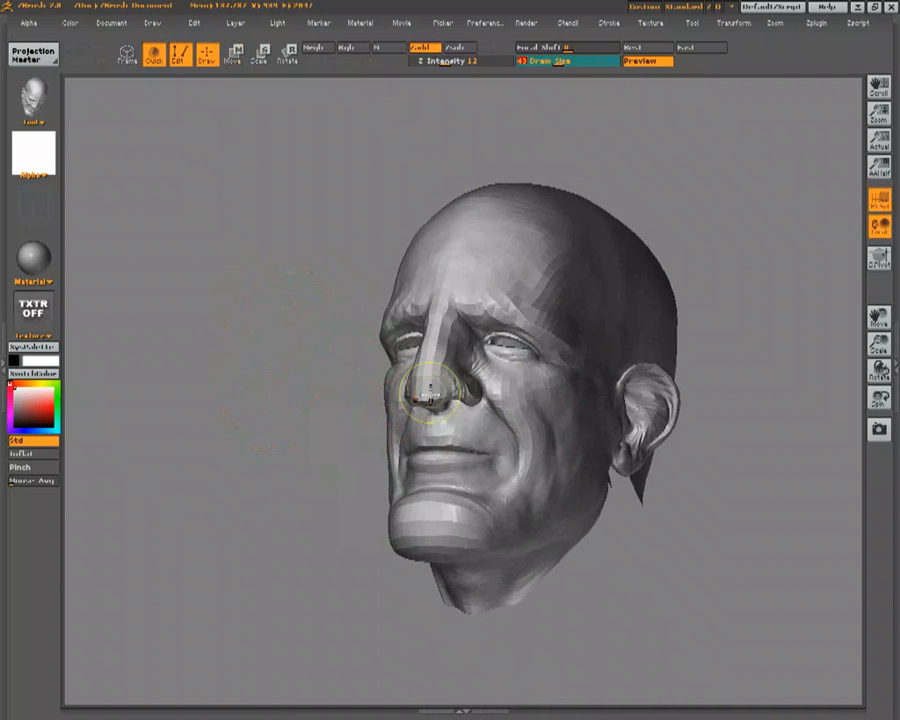
ctrl+drag(433, 370, 460, 350)
key(bracketright)
drag(300, 350, 245, 355)
ctrl+drag(490, 350, 534, 384)
key(bracketright)
mouse_move(590, 400)
ctrl+mouse_down()
mouse_move(562, 323)
mouse_move(490, 290)
ctrl+mouse_up()
Step: Switch to Move mode, drop one subdivision level and pull the lower lip down to open the mouth
alt+drag(262, 359, 275, 340)
key(w)
key(space)
drag(480, 472, 512, 468)
alt+drag(345, 400, 362, 392)
key(shift+d)
drag(476, 472, 478, 497)
Step: Return to Draw mode, reduce the draw size to 34 and 32, and work over the inner edge of the lower lip
mouse_move(215, 365)
mouse_down()
mouse_move(273, 369)
mouse_move(300, 385)
mouse_up()
alt+drag(290, 380, 325, 400)
key(q)
key(space)
drag(370, 410, 337, 410)
alt+drag(285, 385, 271, 440)
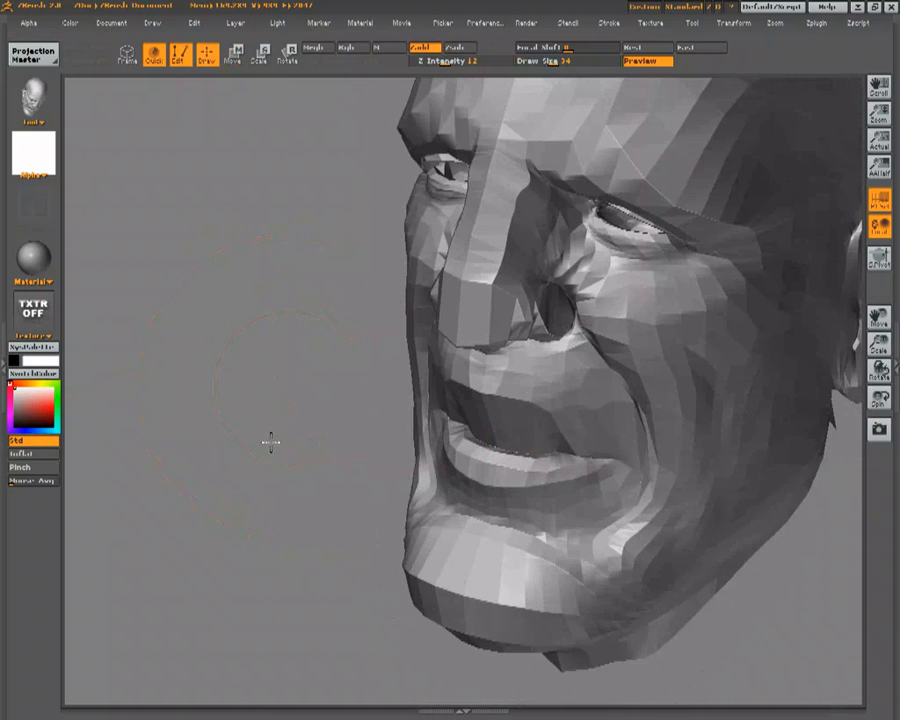
drag(543, 448, 524, 446)
key(space)
drag(500, 432, 538, 437)
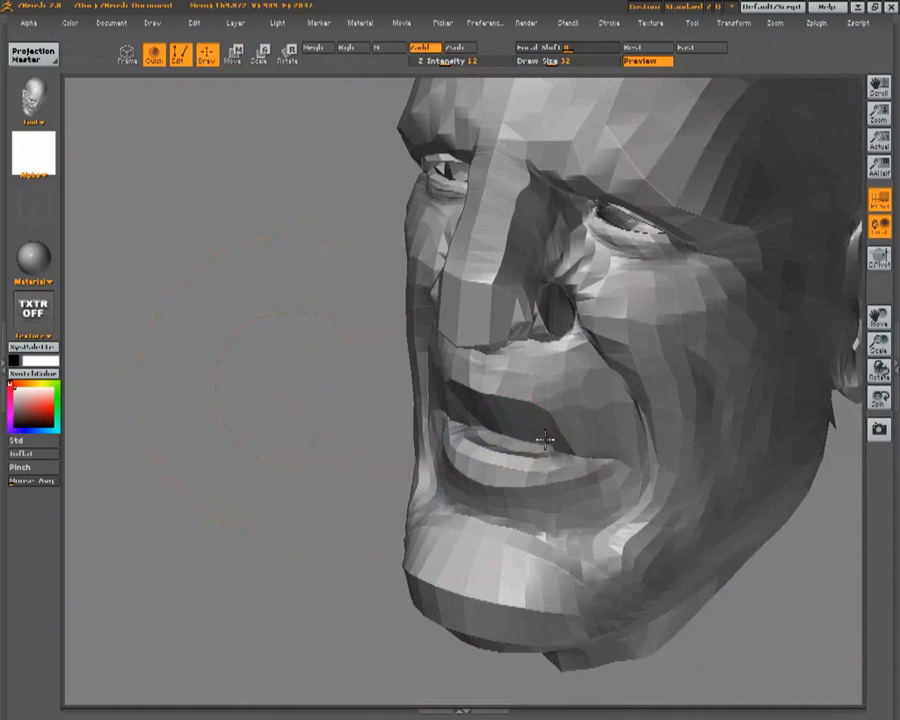
Step: Reduce the brush further, sculpt the inside of the lower lip and smooth it
drag(260, 380, 290, 382)
key(bracketleft)
drag(542, 448, 521, 438)
drag(305, 385, 290, 352)
shift+drag(522, 430, 500, 426)
mouse_move(300, 368)
mouse_down()
mouse_move(340, 352)
mouse_move(299, 398)
mouse_up()
Step: Go up one subdivision level, set the draw size to 36 and add a stroke at the upper lip
key(d)
key(space)
drag(463, 452, 470, 452)
drag(275, 390, 270, 345)
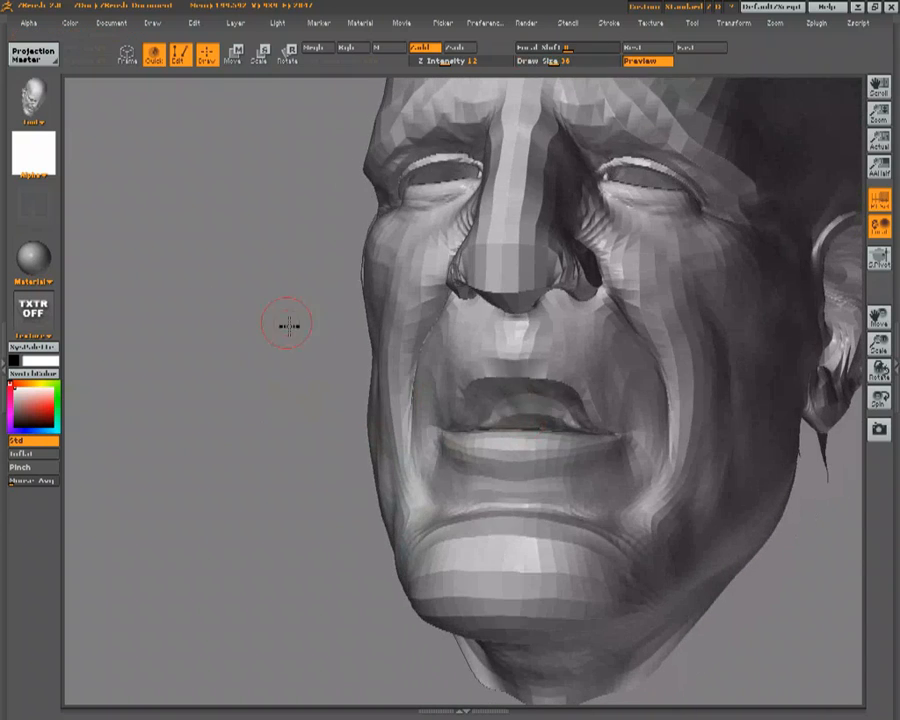
drag(300, 388, 235, 385)
drag(516, 392, 528, 402)
Step: Add further sculpting strokes at the mouth opening and the upper lip, working from several angles
drag(240, 385, 300, 380)
mouse_move(268, 335)
mouse_down()
mouse_move(249, 374)
mouse_move(296, 394)
mouse_up()
mouse_move(524, 428)
mouse_down()
mouse_move(552, 430)
mouse_move(545, 428)
mouse_up()
drag(239, 336, 243, 285)
drag(300, 345, 250, 342)
drag(508, 376, 522, 388)
mouse_move(280, 345)
mouse_down()
mouse_move(338, 341)
mouse_move(173, 258)
mouse_move(300, 258)
mouse_up()
Step: Increase the draw size, extend the mask from the upper lip across the cheek, and pull the lower lip down in Move mode
drag(557, 62, 584, 62)
mouse_move(542, 390)
ctrl+mouse_down()
mouse_move(556, 256)
mouse_move(687, 372)
mouse_move(752, 400)
ctrl+mouse_up()
mouse_move(323, 390)
alt+mouse_down()
mouse_move(323, 330)
mouse_move(285, 332)
alt+mouse_up()
key(w)
drag(490, 448, 487, 474)
key(space)
drag(562, 517, 545, 517)
drag(250, 335, 388, 332)
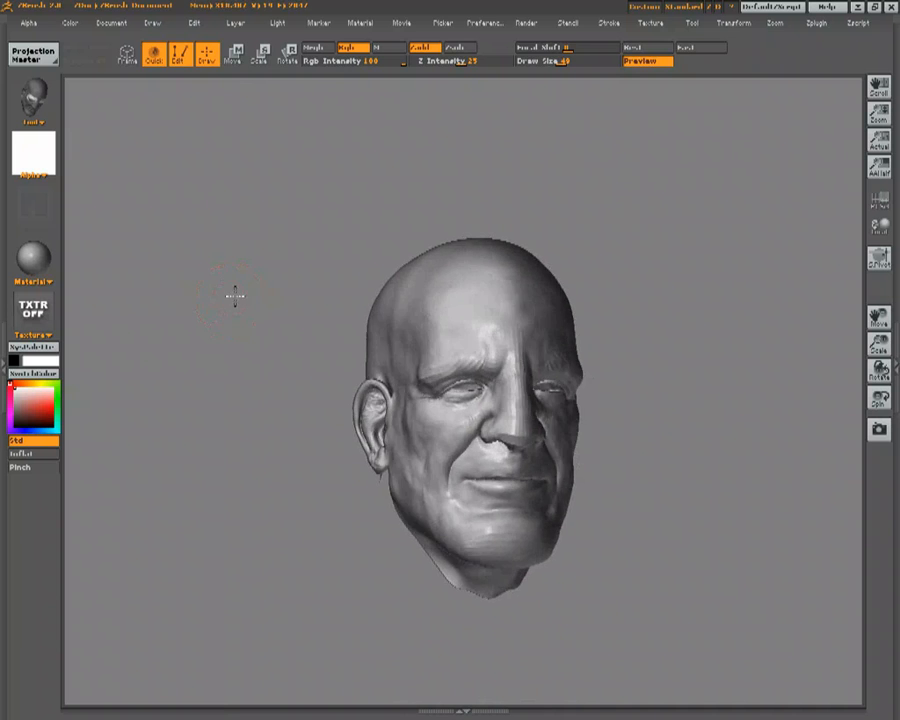
drag(260, 296, 230, 276)
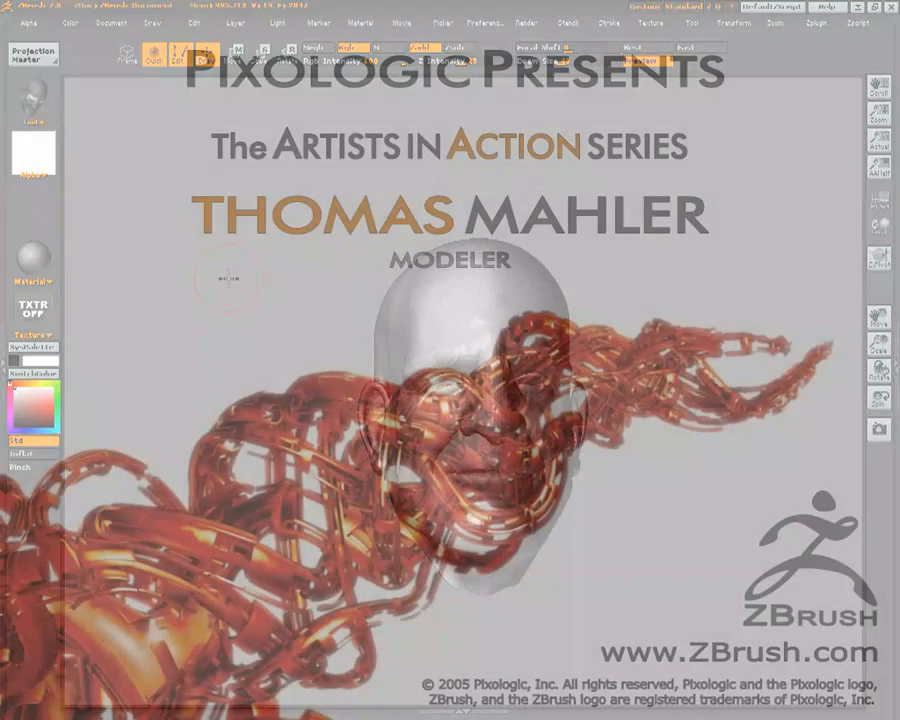